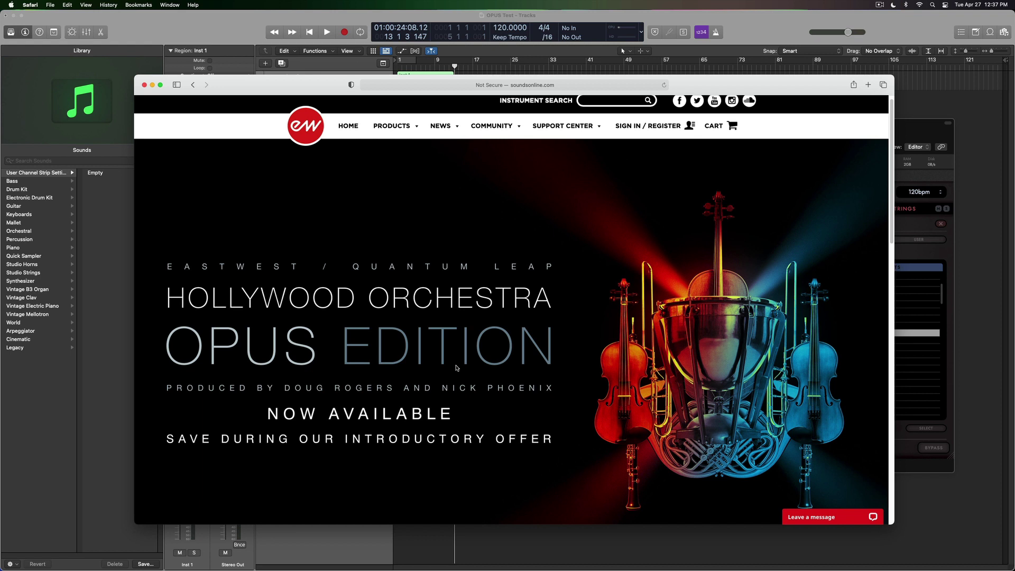
Scroll the Opus Edition page down to the system requirements and supported DAW table
scroll(360, 355, down, 10)
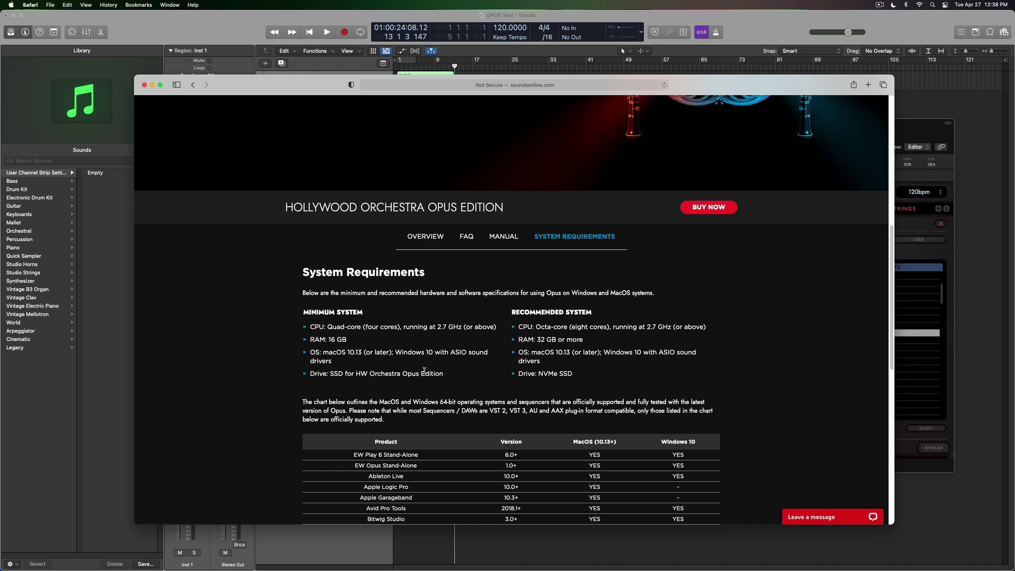
scroll(423, 372, down, 5)
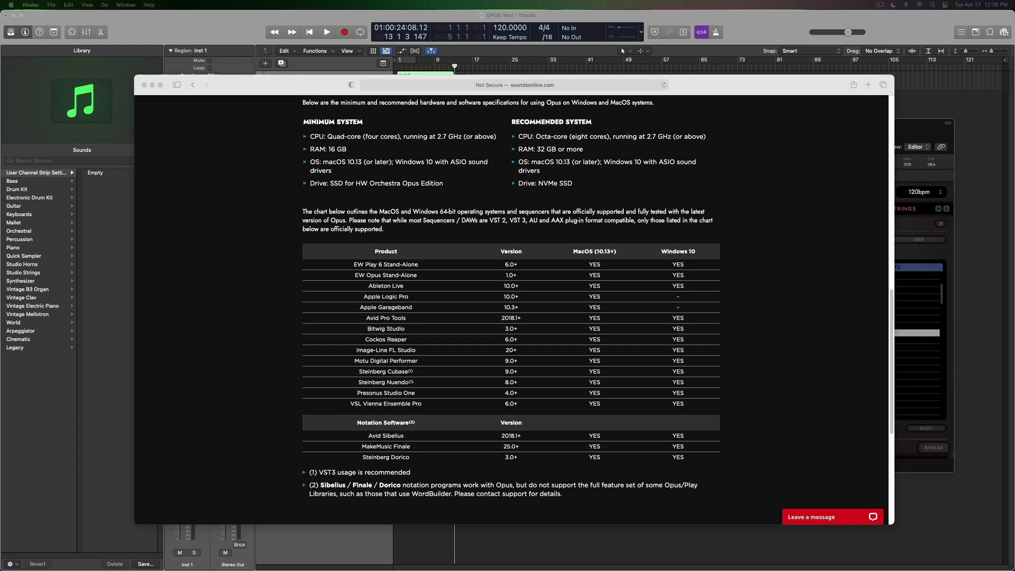
key(super+Tab)
scroll(409, 341, down, 5)
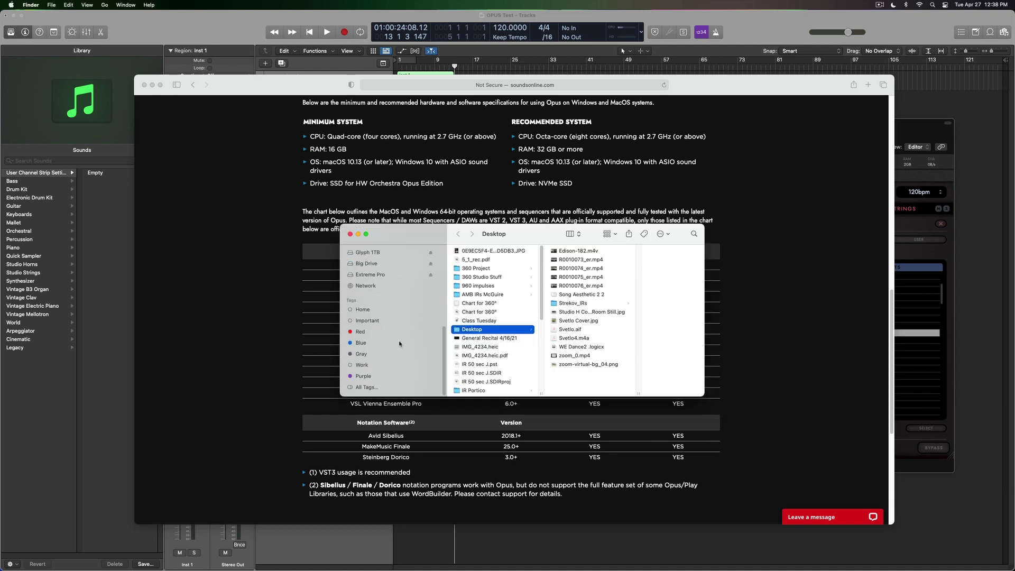
click(400, 273)
click(488, 294)
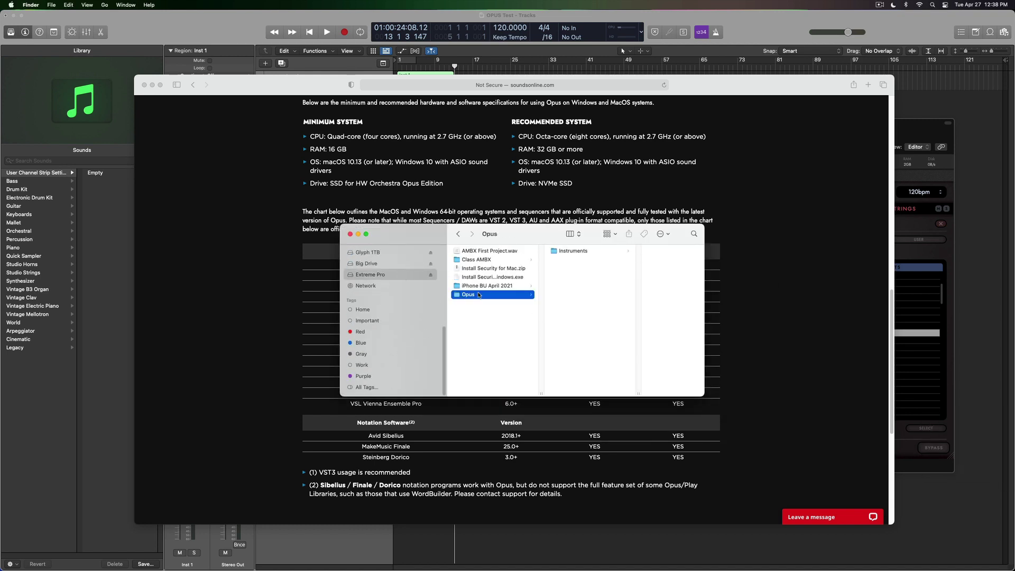
key(super+i)
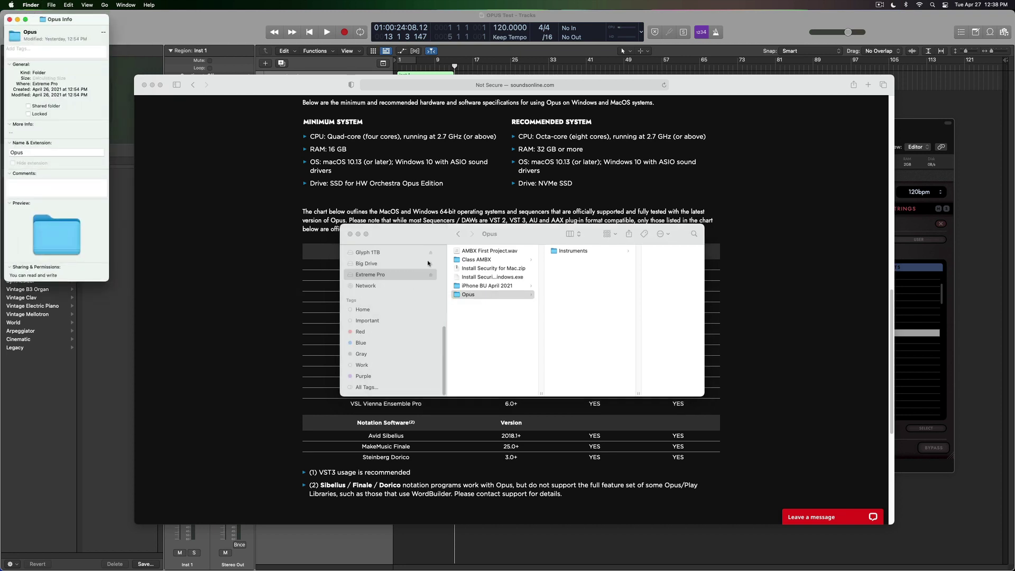
key(super+w)
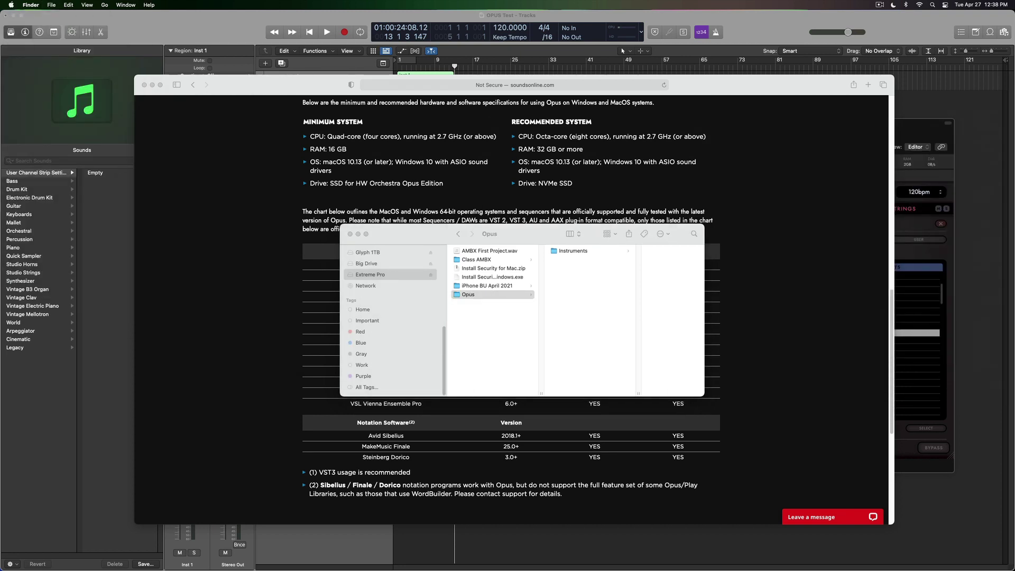
key(super+m)
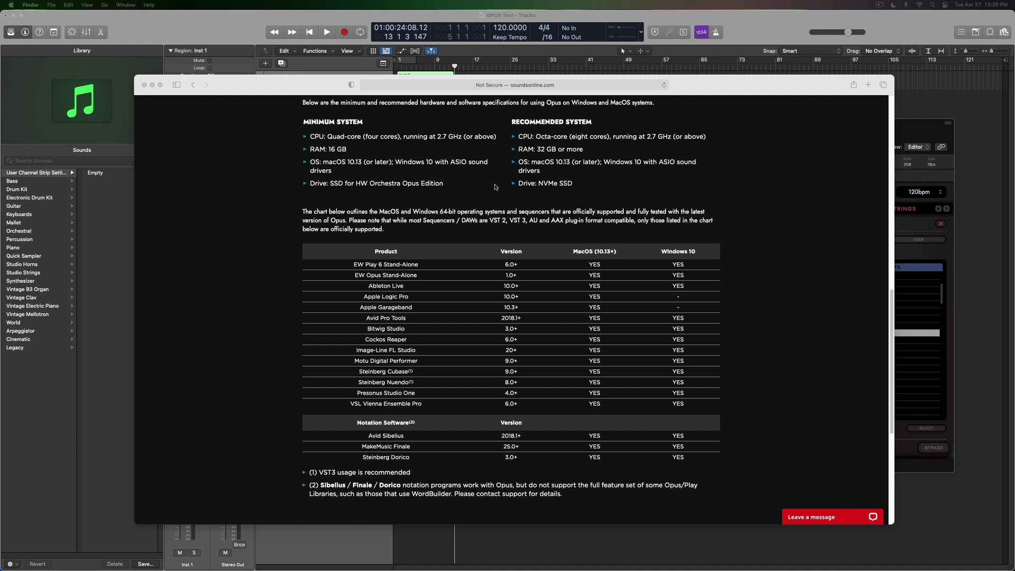
scroll(502, 184, up, 3)
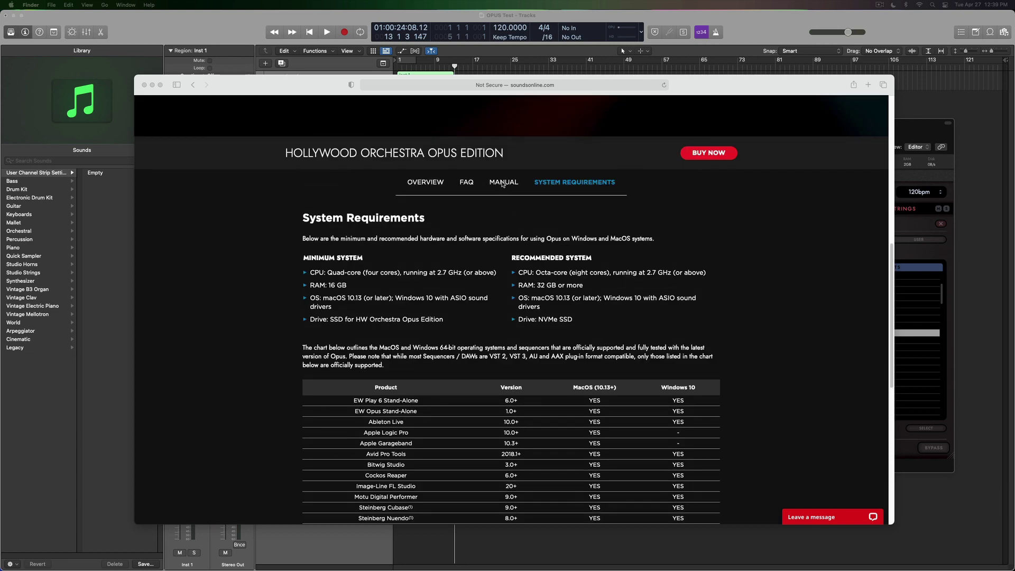
Bring Logic Pro forward and open the library browser in the Opus instrument on Inst 1
click(229, 28)
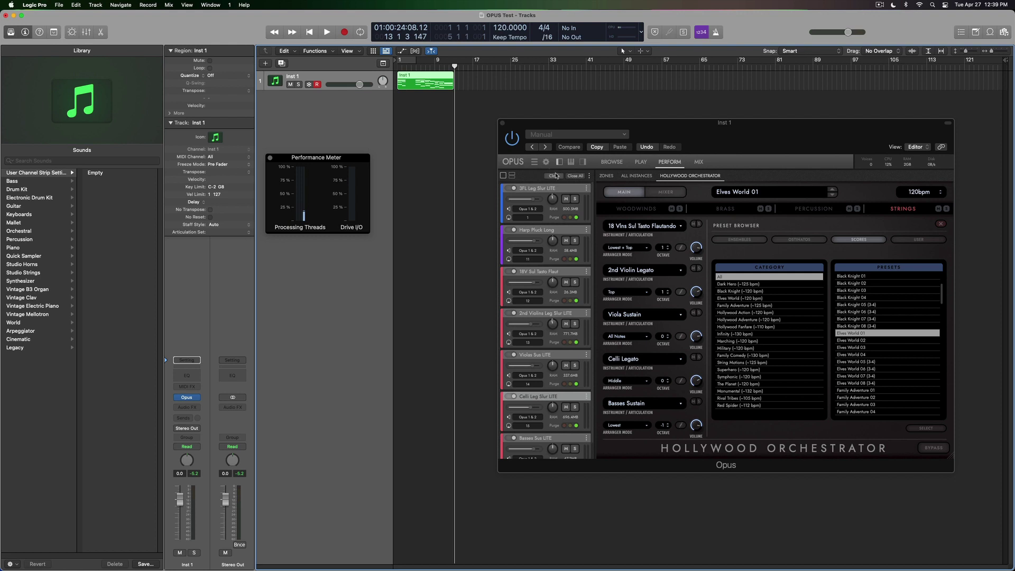
click(608, 163)
click(608, 163)
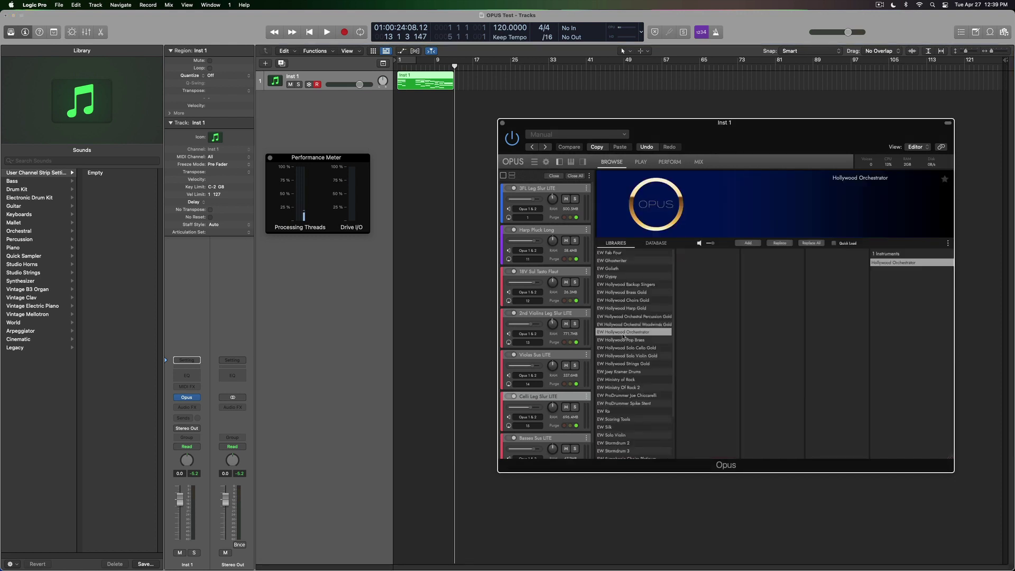
Browse the Hollywood Brass, Harp, Woodwinds, Solo Cello, Solo Violin and Strings Gold libraries
click(622, 295)
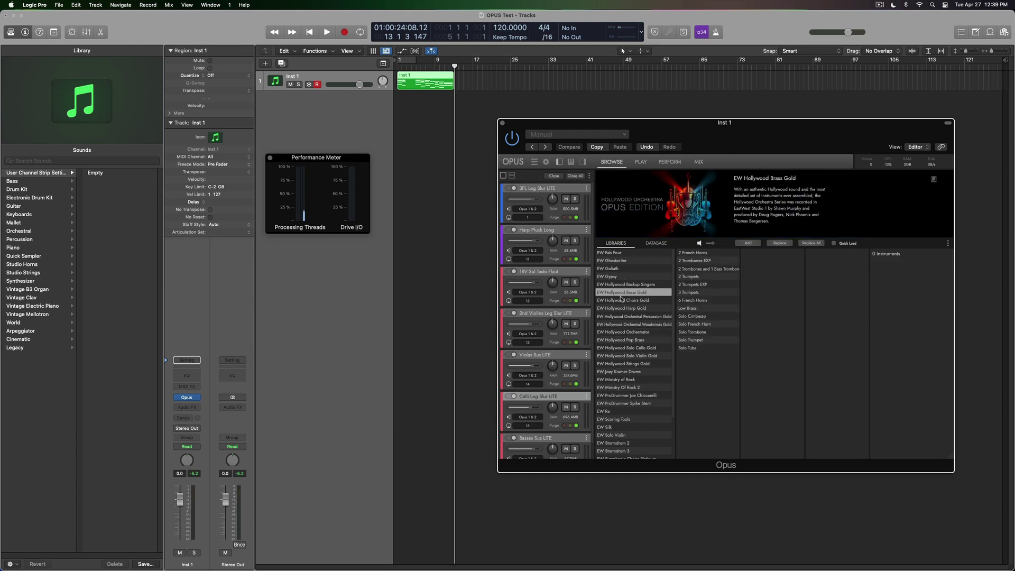
click(620, 309)
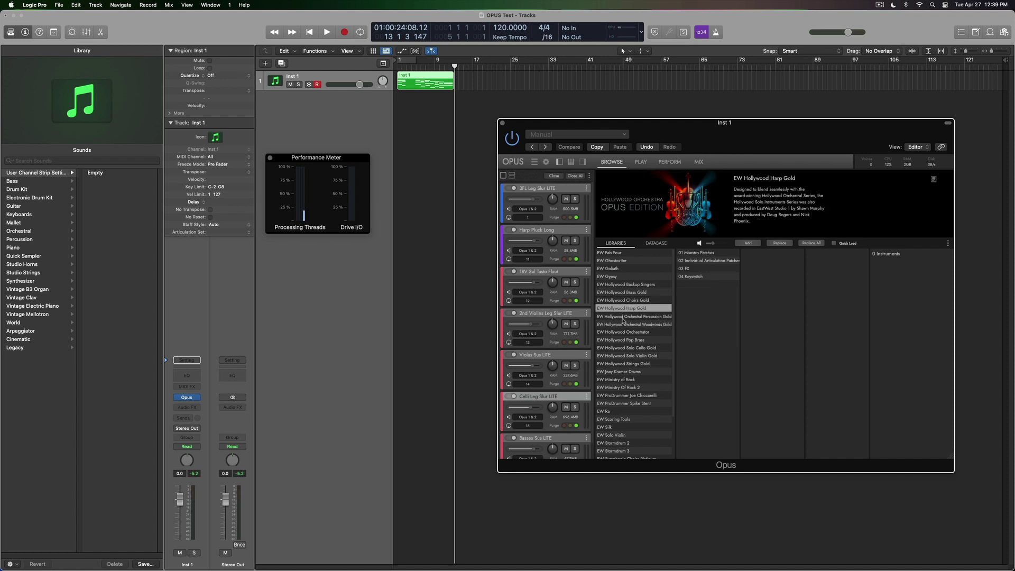
click(623, 324)
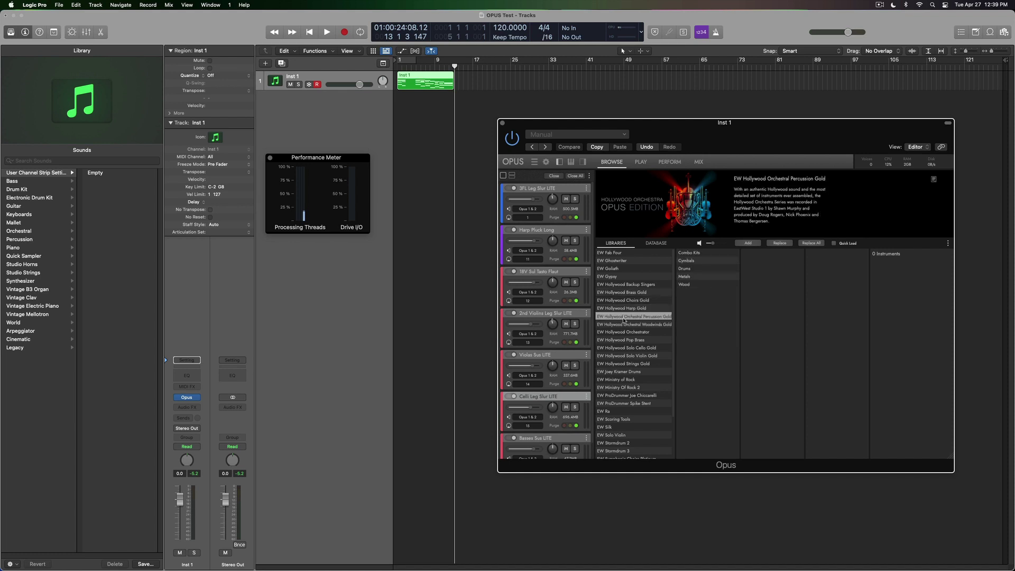
click(625, 347)
click(624, 357)
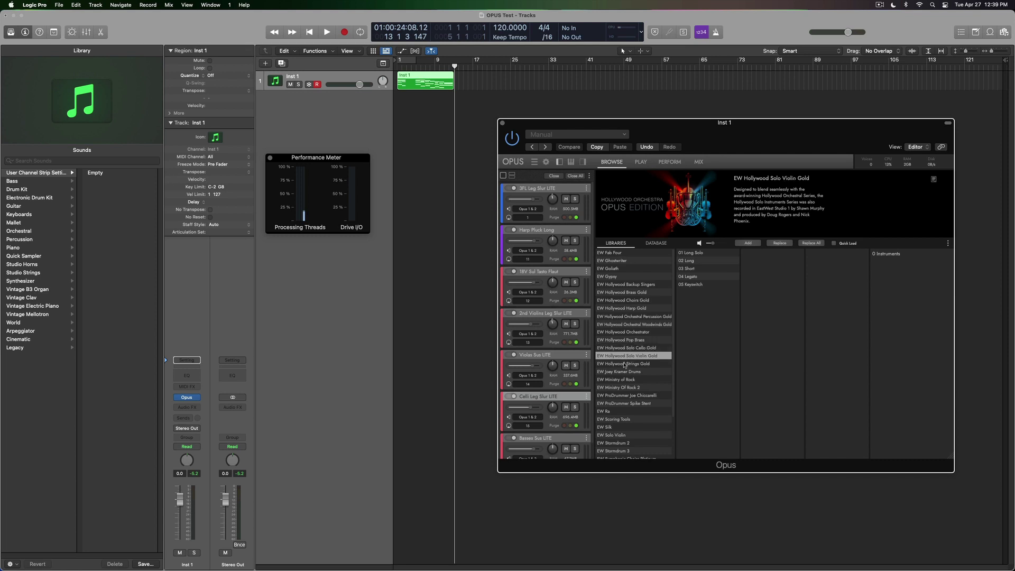
click(626, 365)
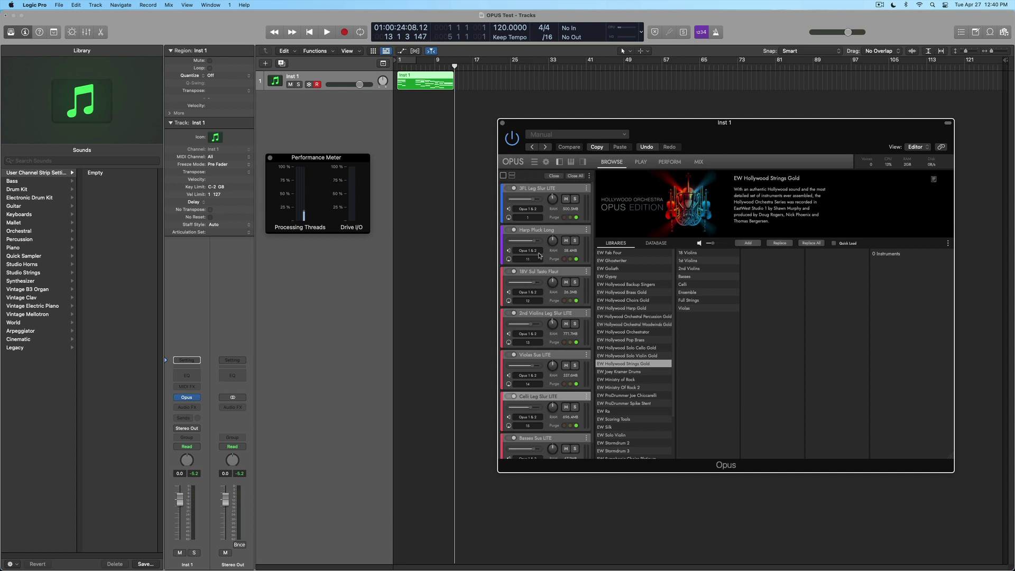
Switch Opus from the Celli Leg Slur LITE player page to the Hollywood Orchestrator perform page
click(641, 161)
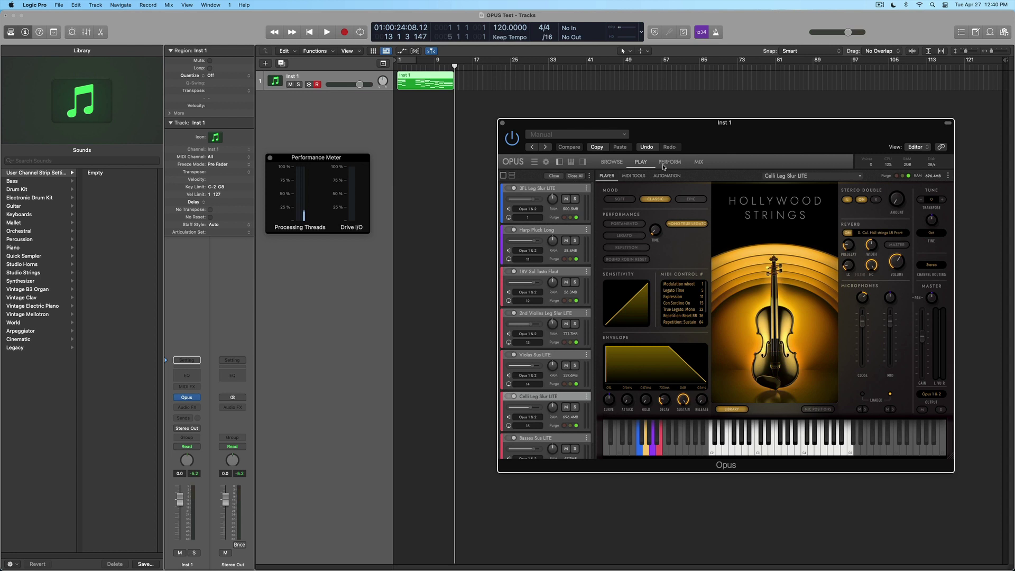
click(669, 162)
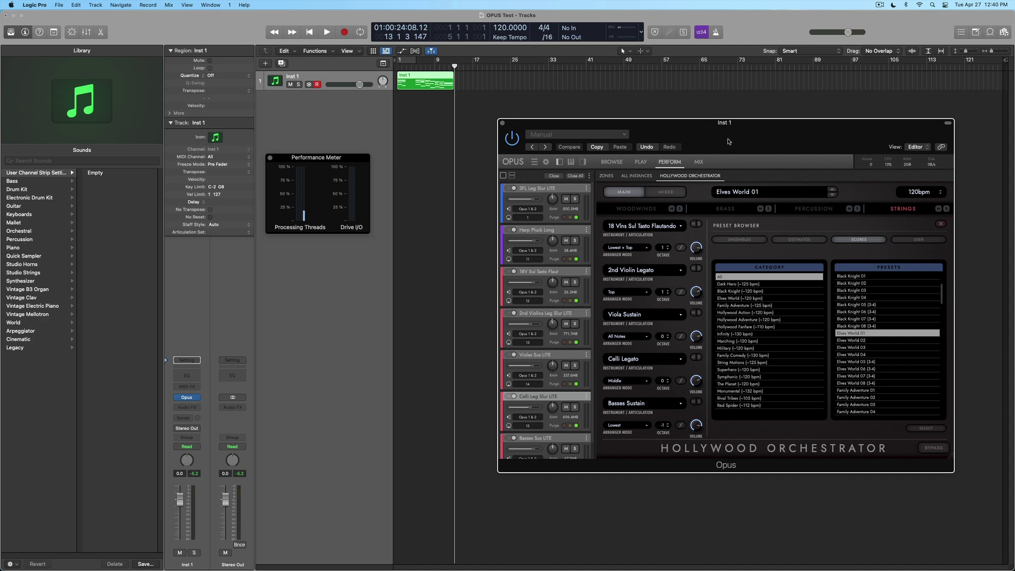
List ensemble presets, view the Woodwinds section, then select Brass Long's Brass - Big Legato Wide
drag(728, 142, 642, 129)
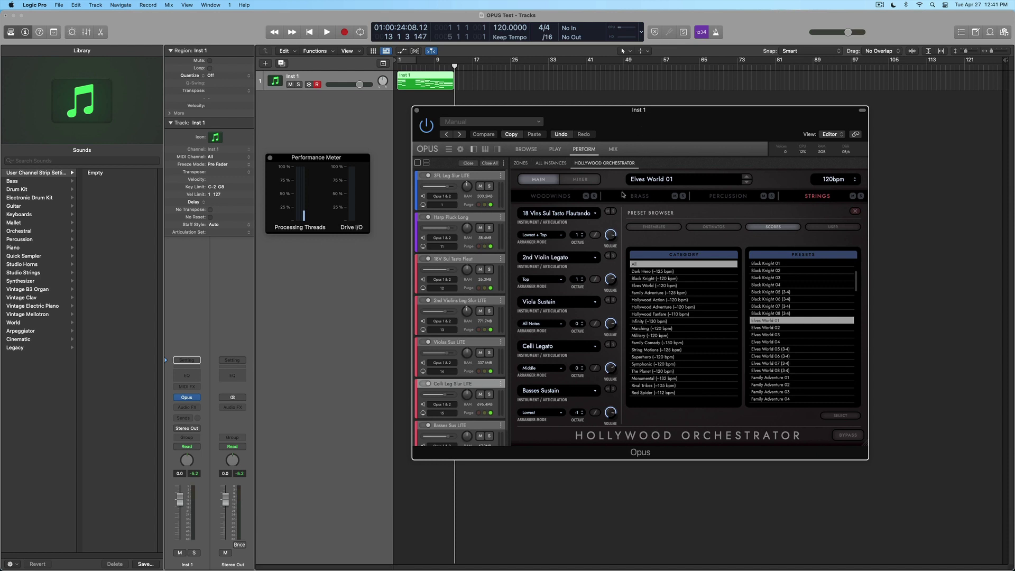
click(652, 227)
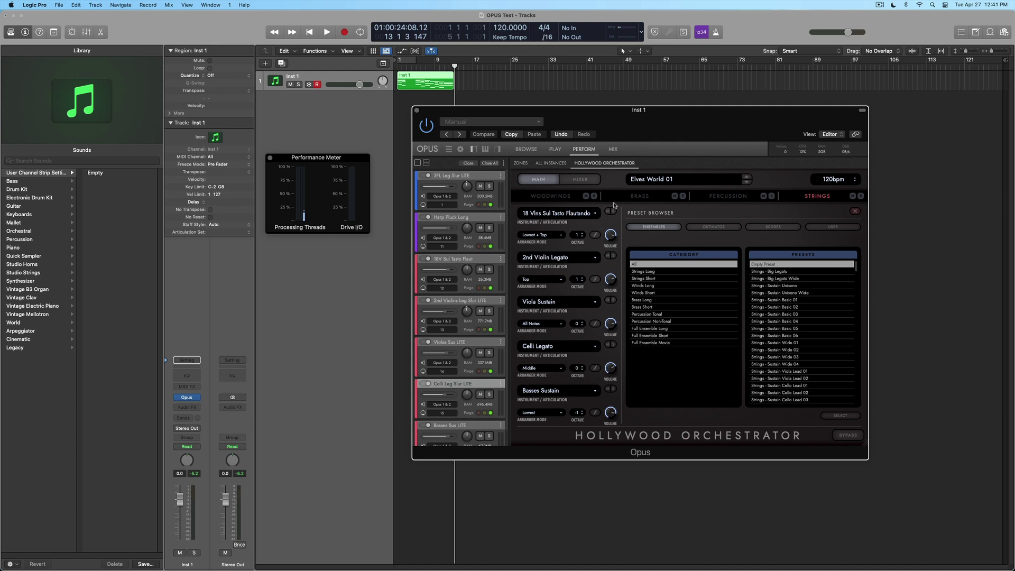
click(550, 197)
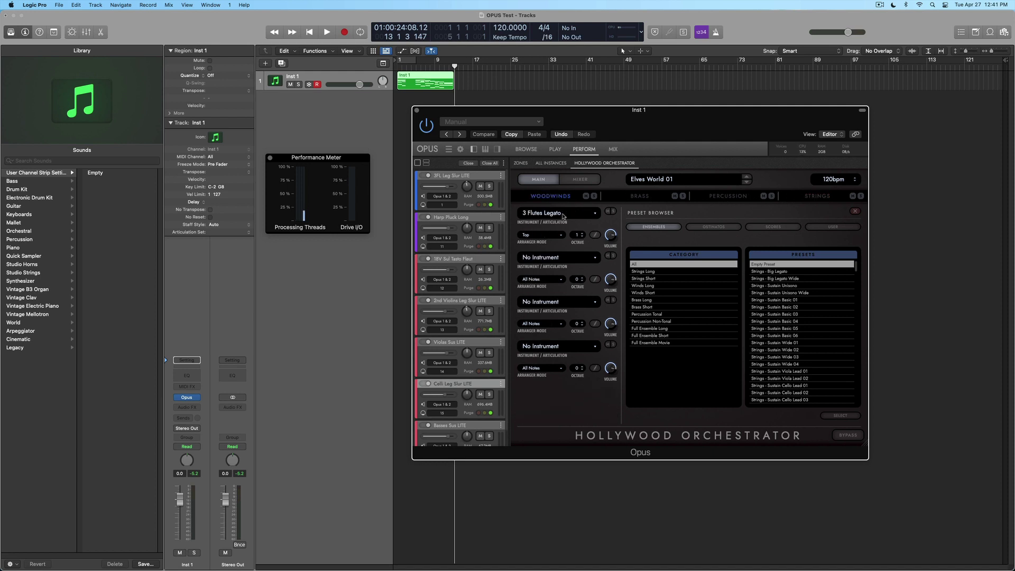
click(561, 258)
click(509, 253)
click(647, 299)
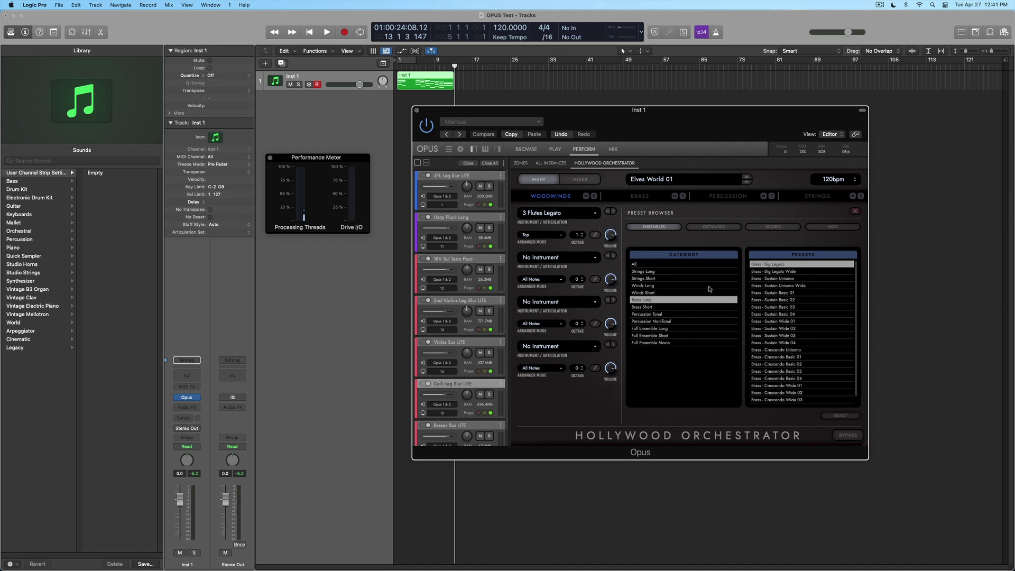
click(766, 271)
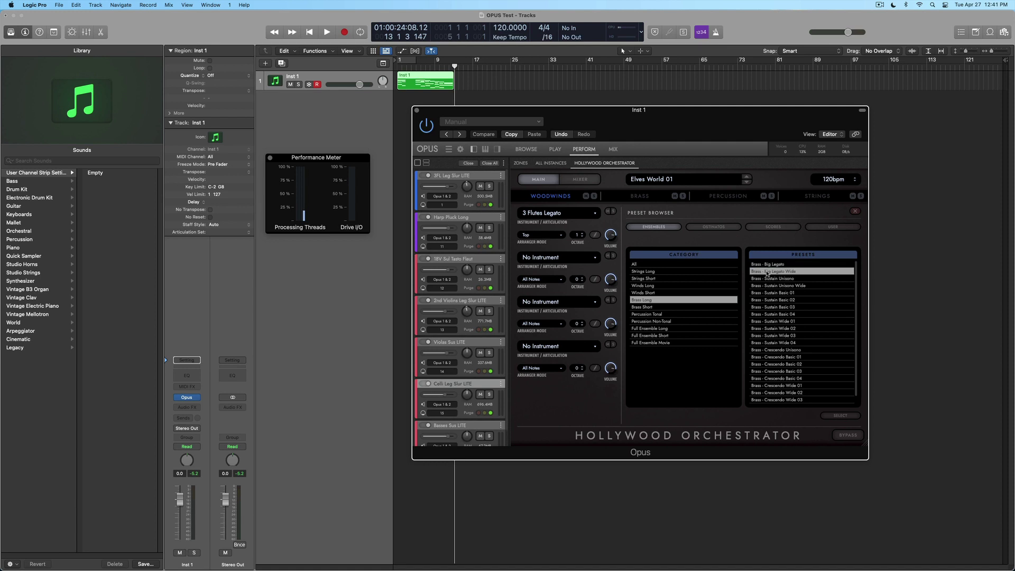
Load the Brass - Big Legato Wide ensemble and show the Full Ensemble Movie presets
double_click(767, 271)
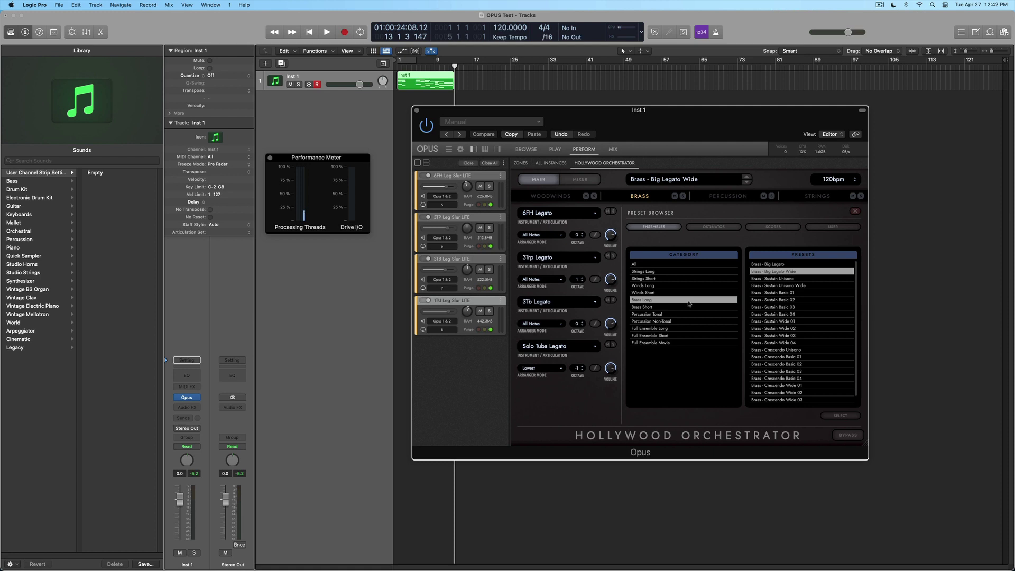
click(650, 343)
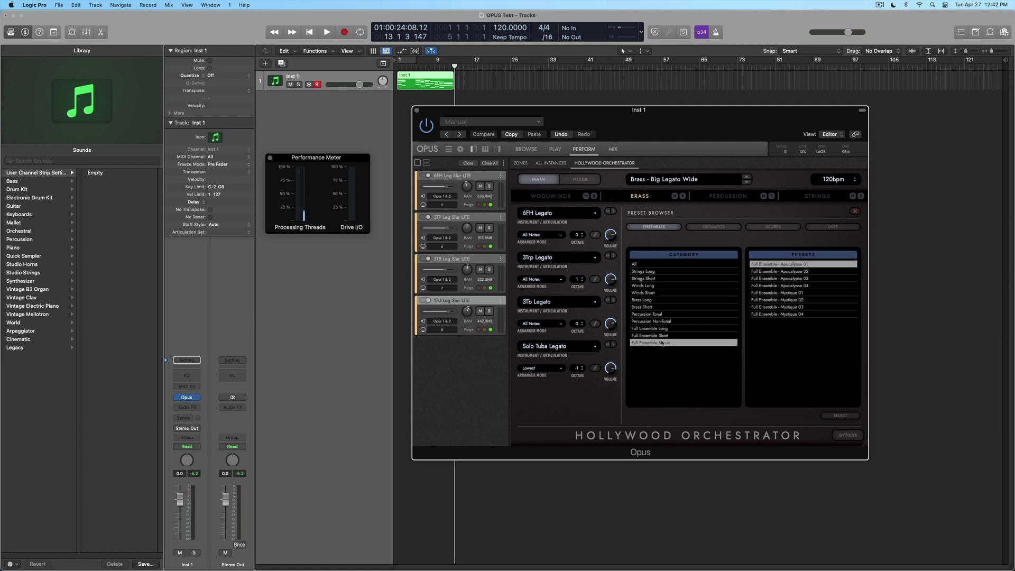
Load Full Ensemble - Mystique 01 and start downloading its missing 18V Penderecki samples
click(788, 292)
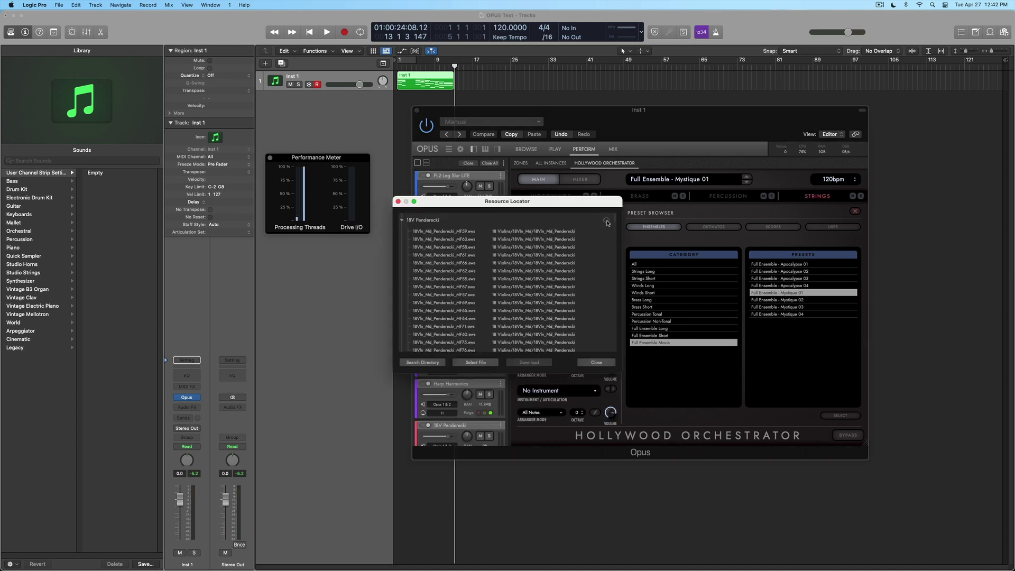
drag(562, 203, 670, 200)
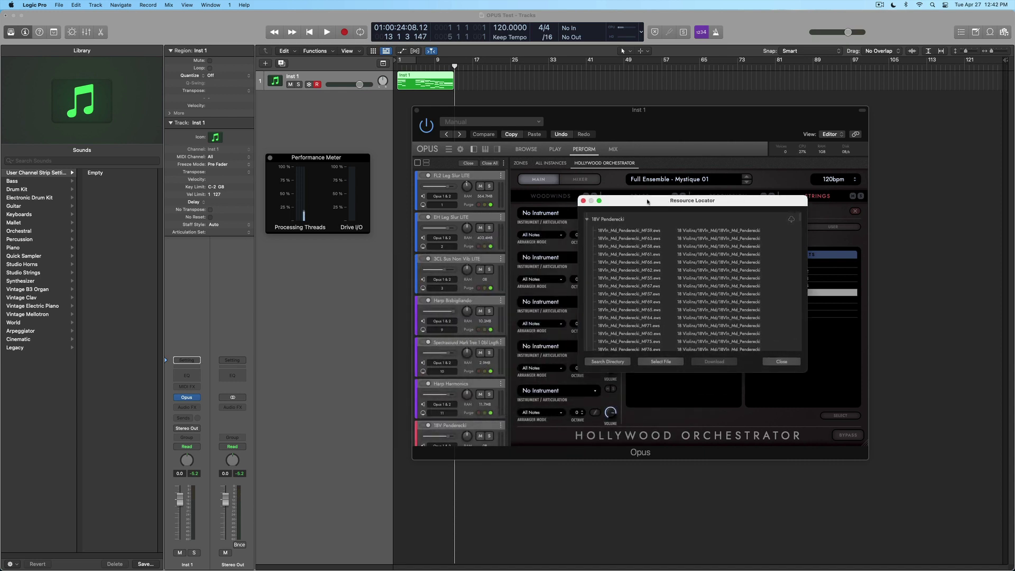
drag(779, 204, 636, 189)
scroll(626, 272, down, 20)
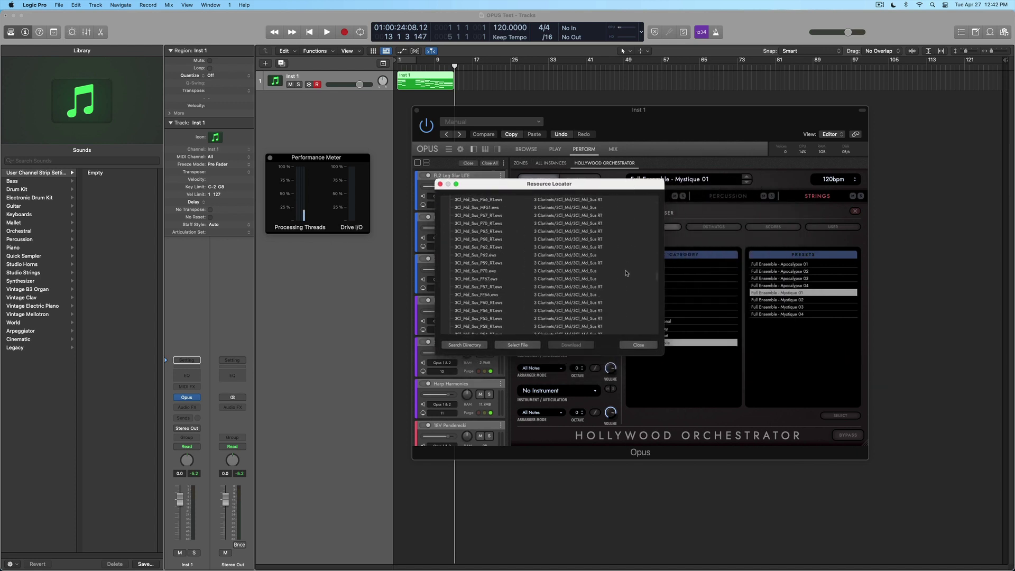
scroll(625, 272, down, 10)
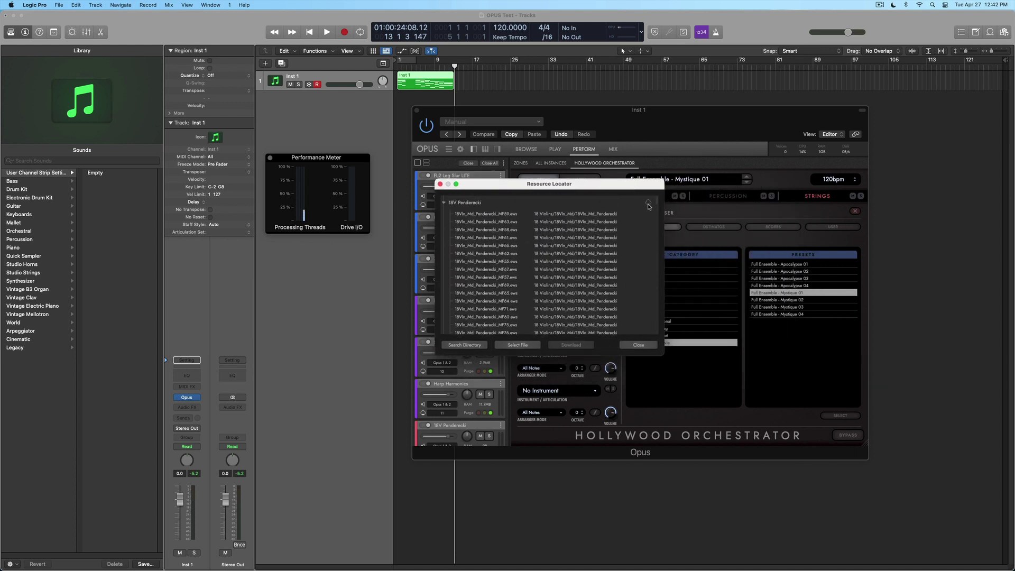
click(648, 203)
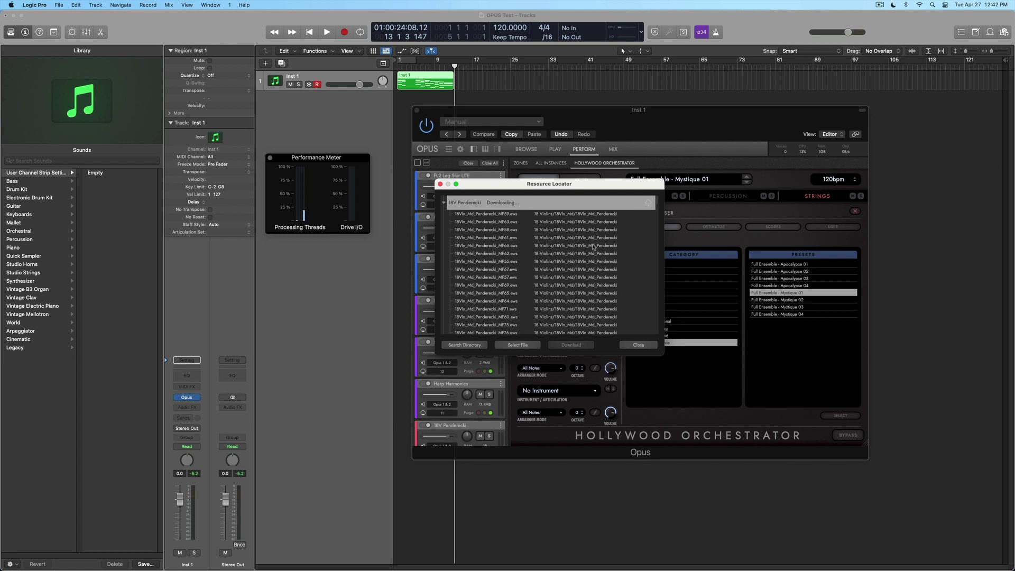
Move the sample download list aside and download the remaining missing 18V Penderecki samples
drag(573, 184, 280, 268)
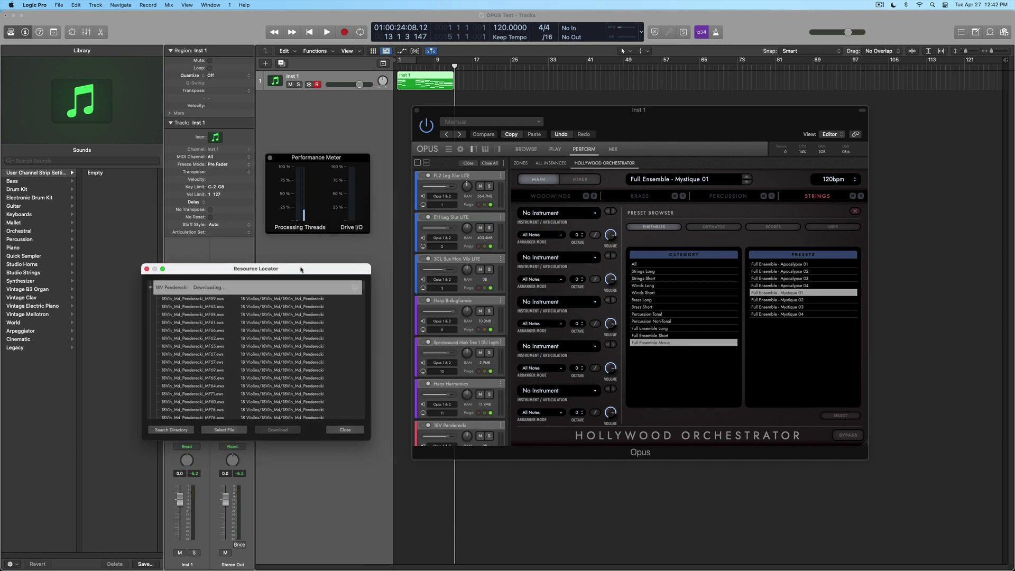
mouse_move(268, 553)
scroll(256, 361, down, 4)
scroll(256, 361, down, 10)
scroll(299, 358, down, 5)
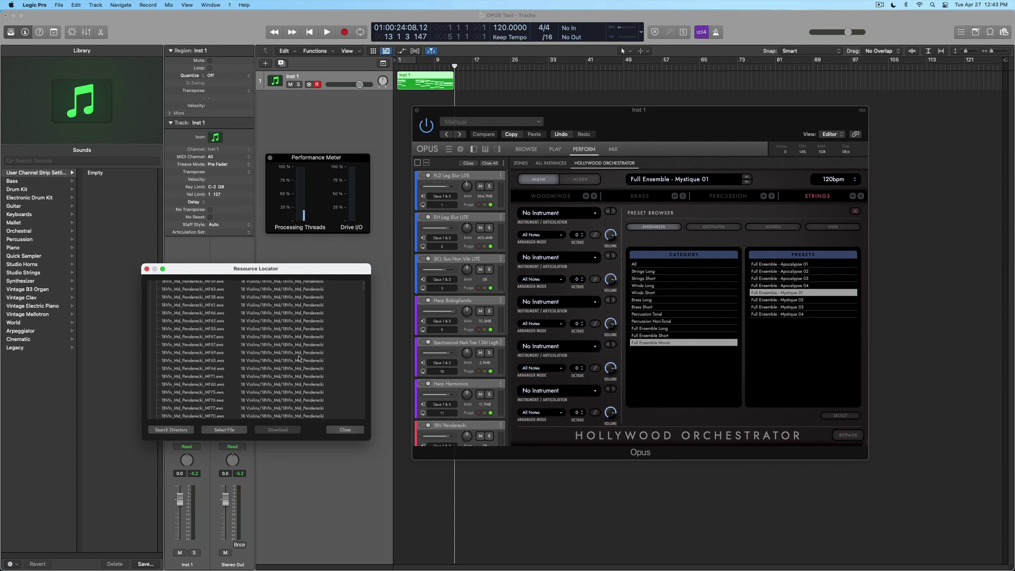
scroll(299, 358, down, 6)
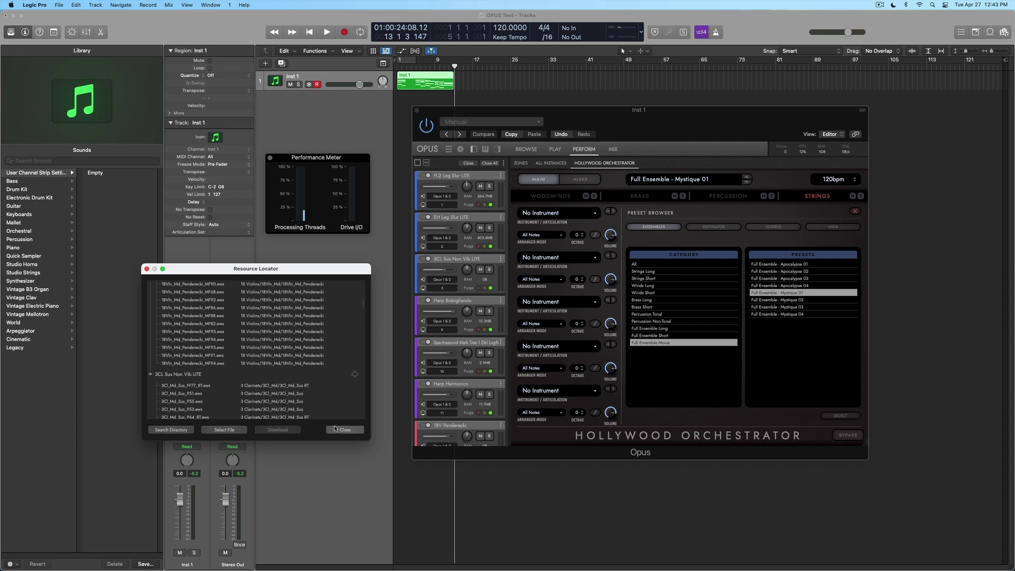
click(357, 289)
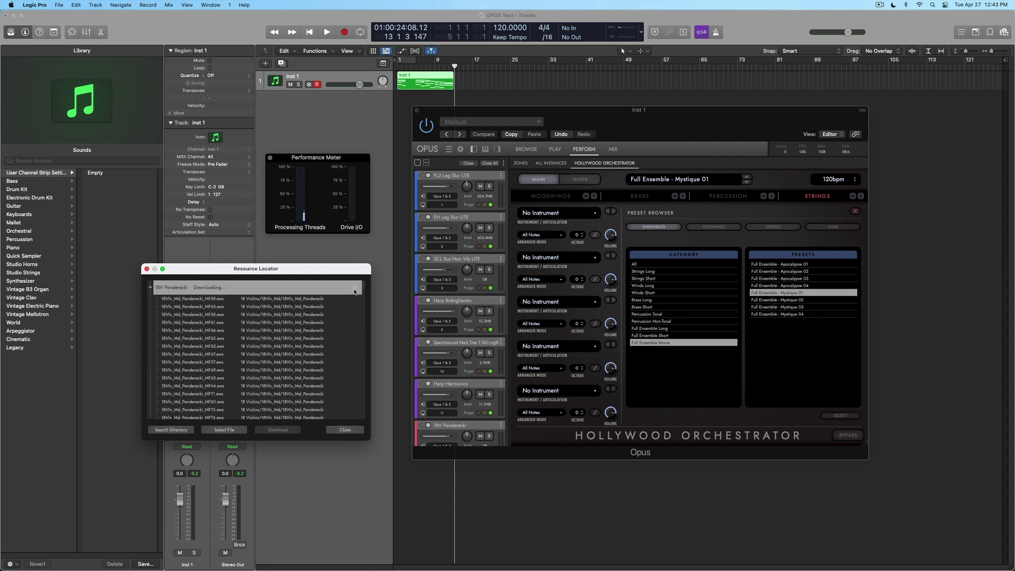
scroll(327, 343, down, 5)
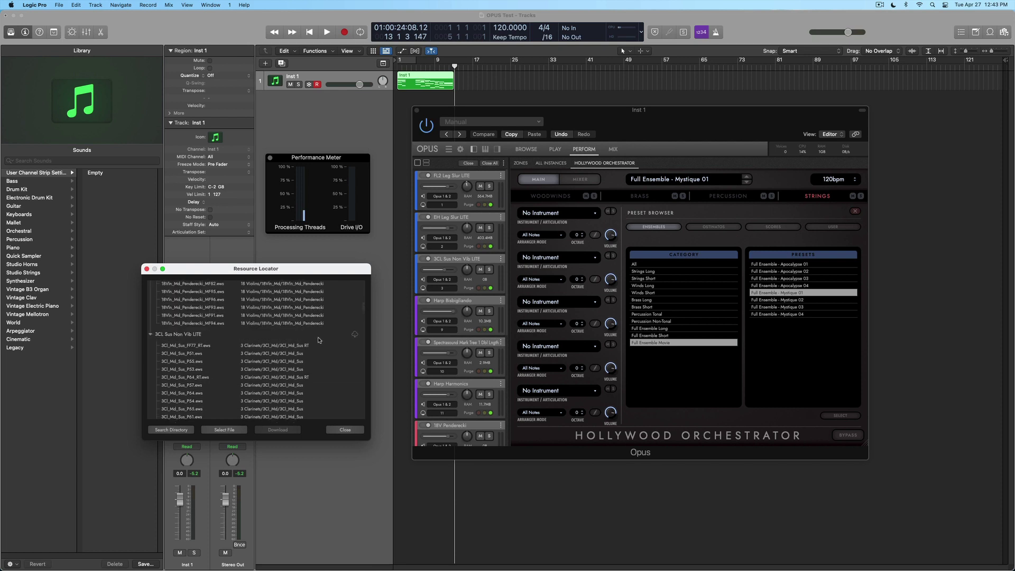
Close the Resource Locator and check the Viola's arranger mode, leaving it on Middle 2
click(344, 430)
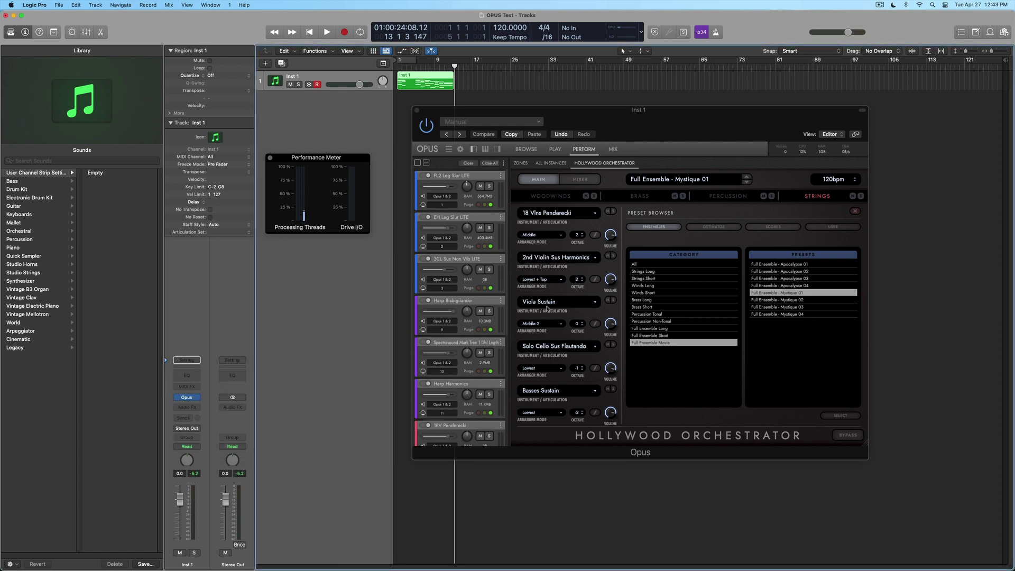
click(543, 326)
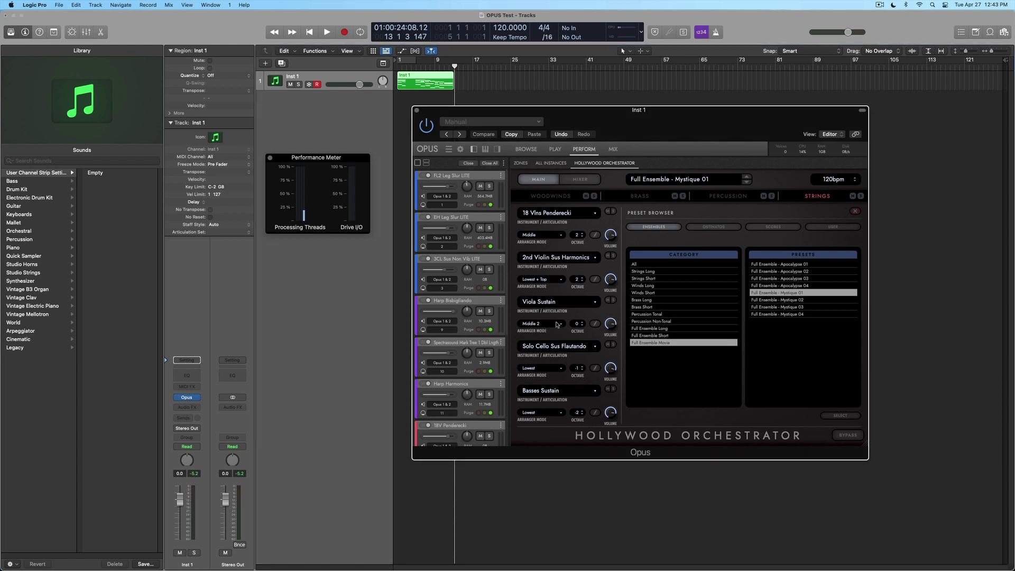
click(555, 323)
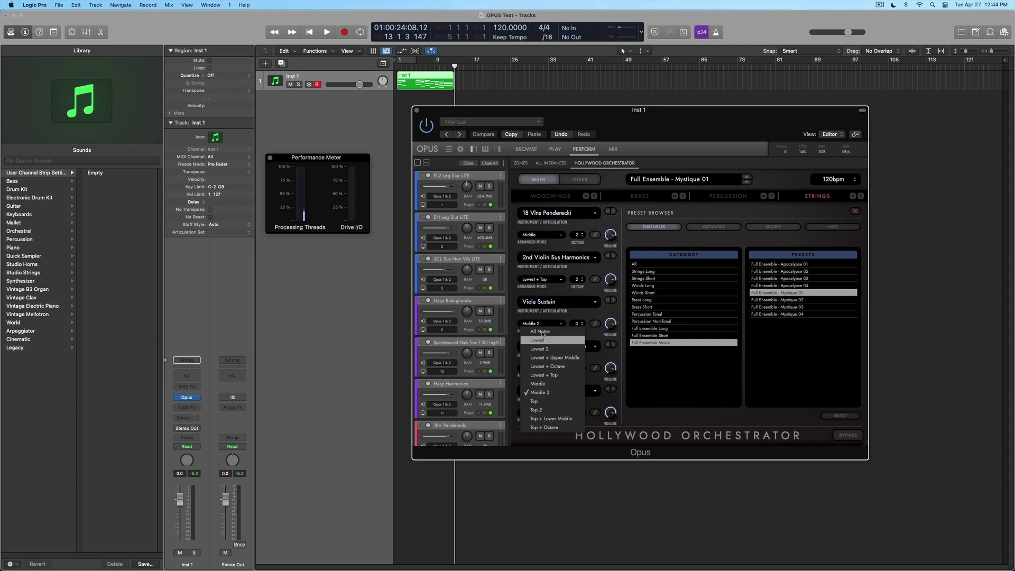
click(571, 316)
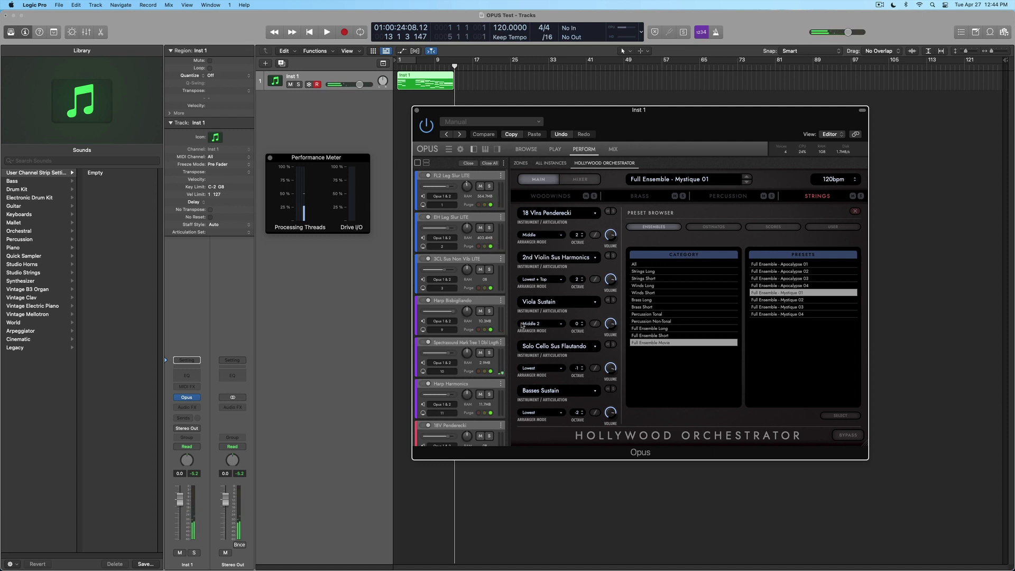
Load Ostinatos - Eight Notes 01 from the Eight Notes (~125 bpm) ostinato presets
click(716, 227)
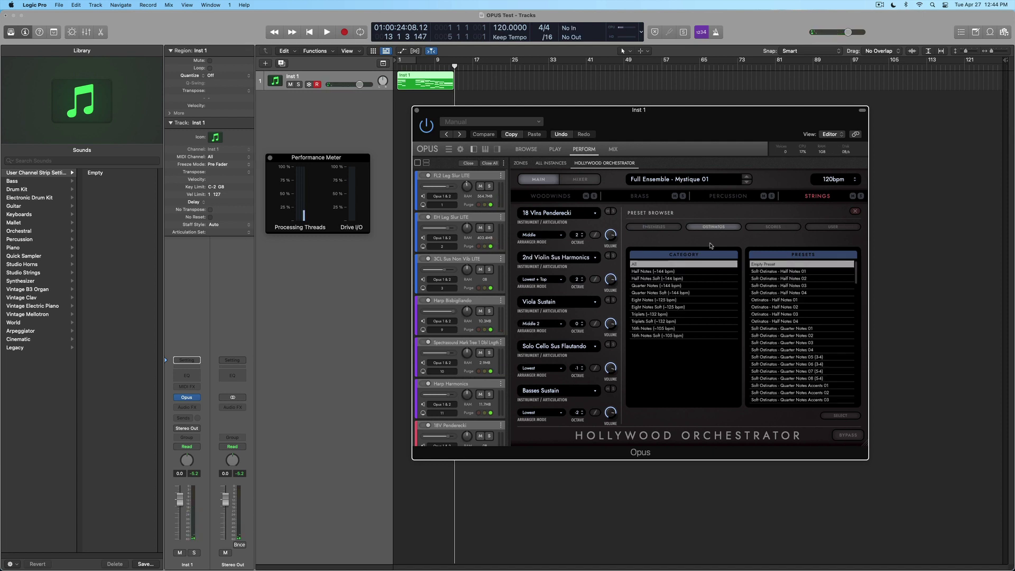
click(652, 300)
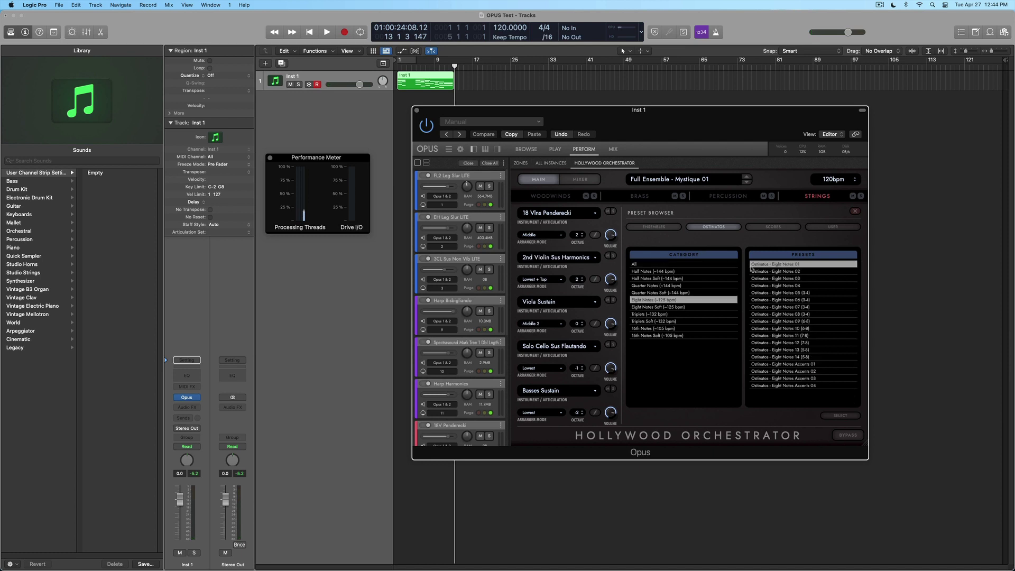
click(784, 267)
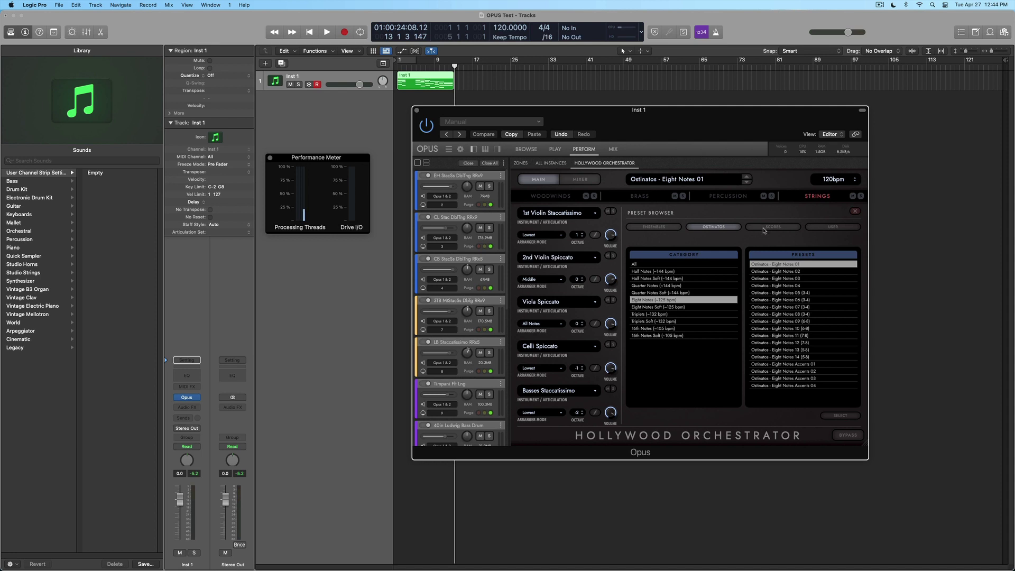
Select the Dark Hero 01 preset from the Scores category
click(763, 228)
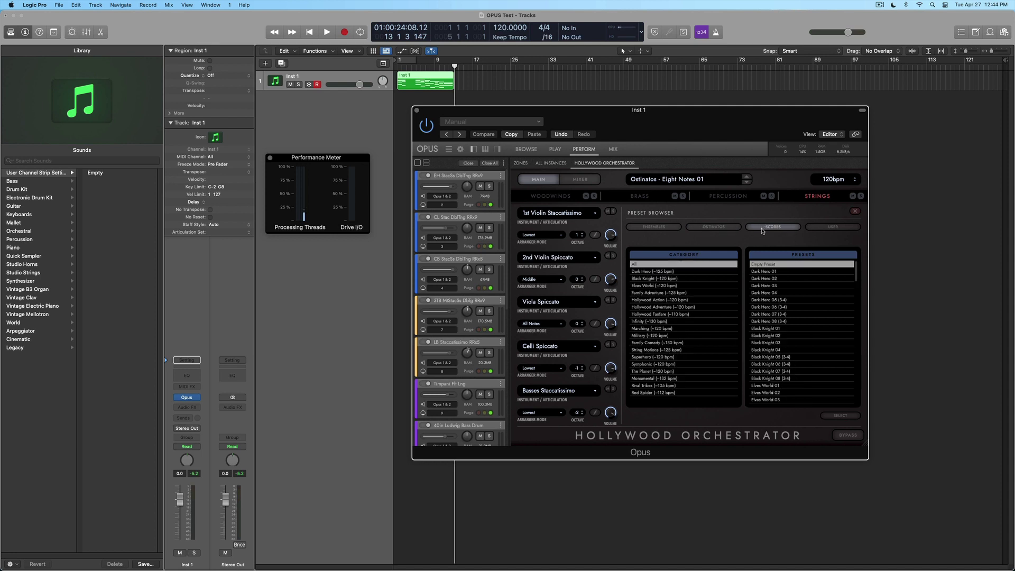
click(771, 271)
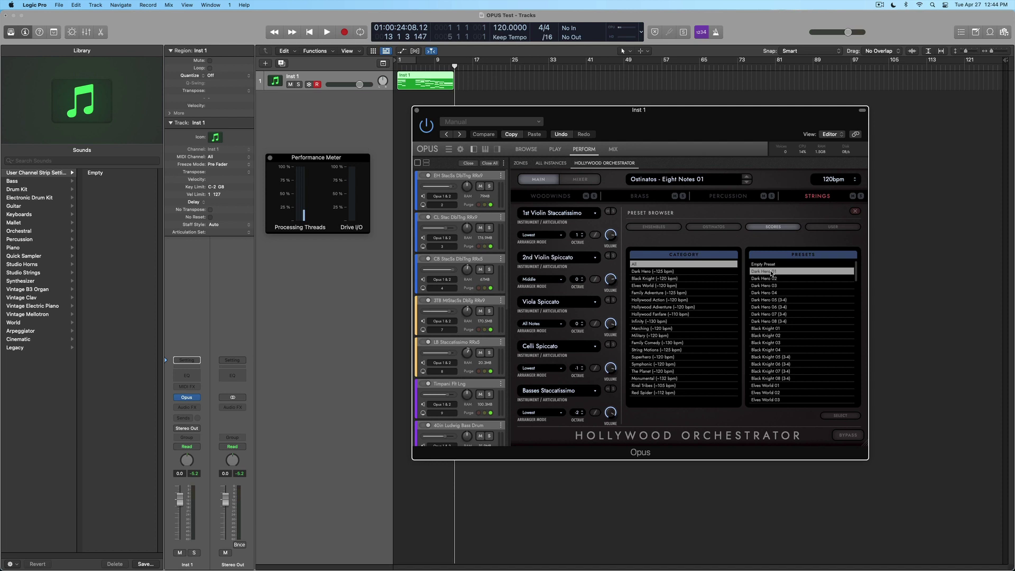
Hide the preset list and review Dark Hero 01's woodwind, brass, percussion and strings sections
click(855, 212)
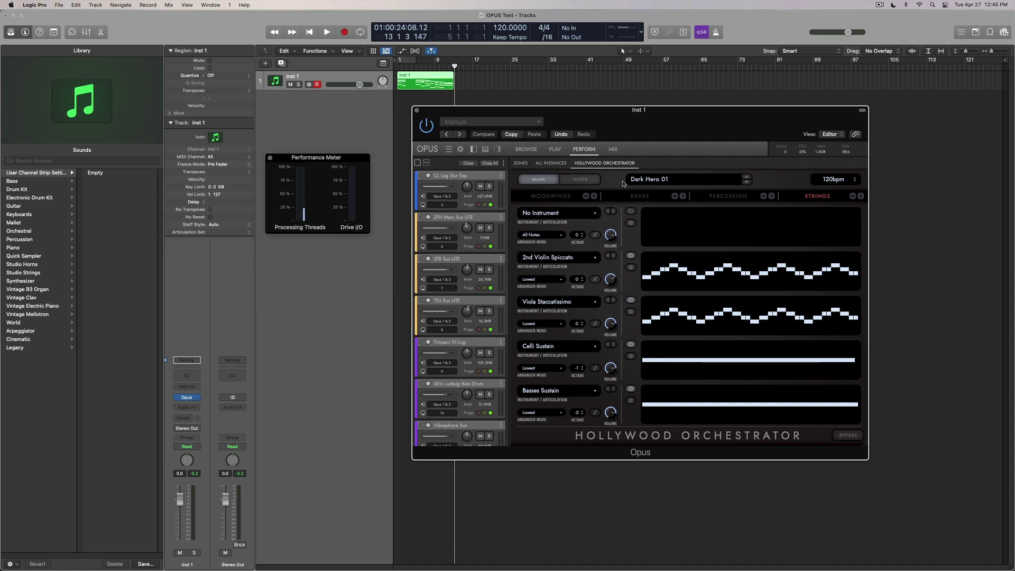
click(574, 196)
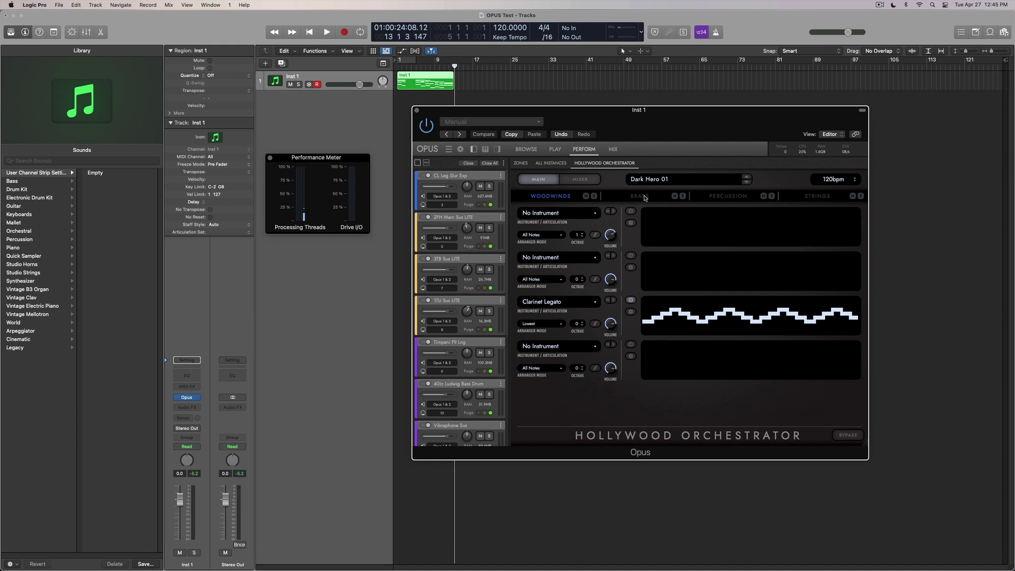
click(644, 197)
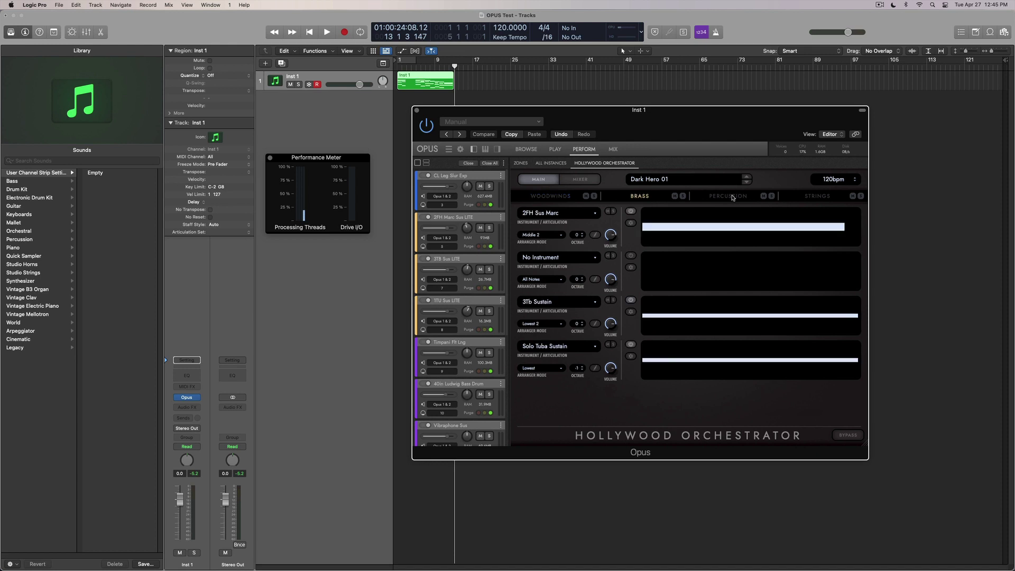
click(731, 197)
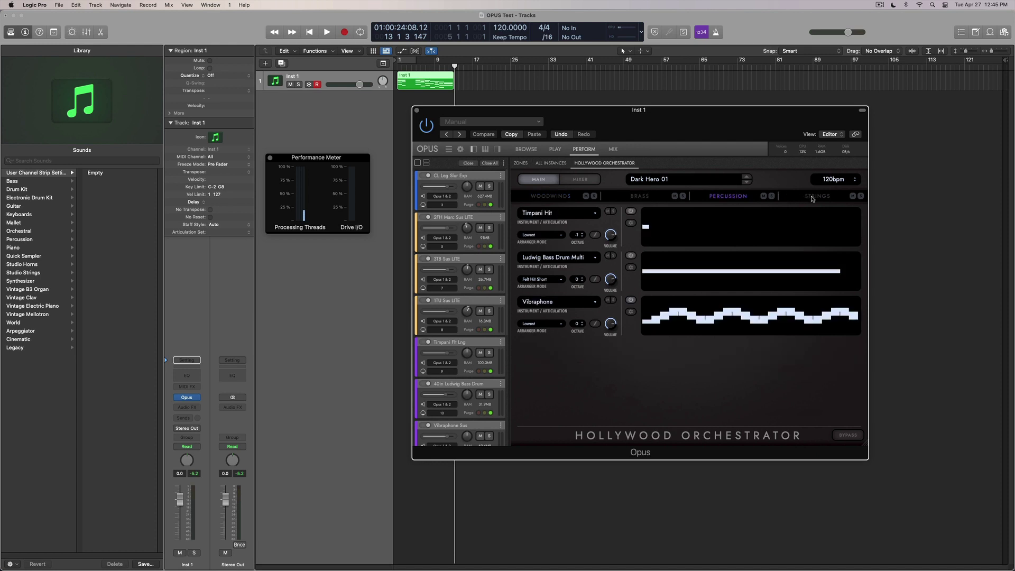
click(814, 197)
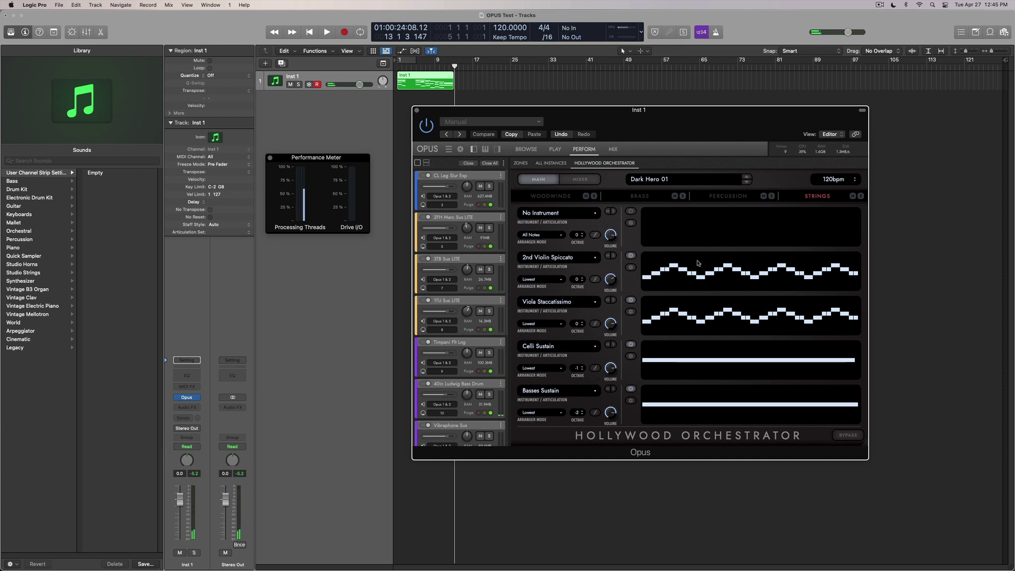
Load the Black Knight 01 score preset from the Opus presets list
click(678, 181)
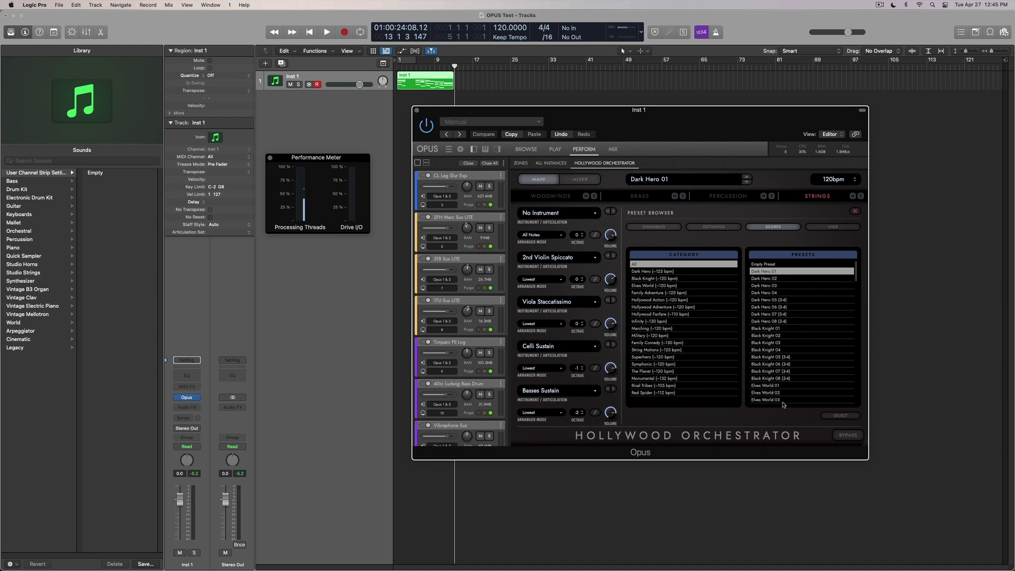
click(769, 330)
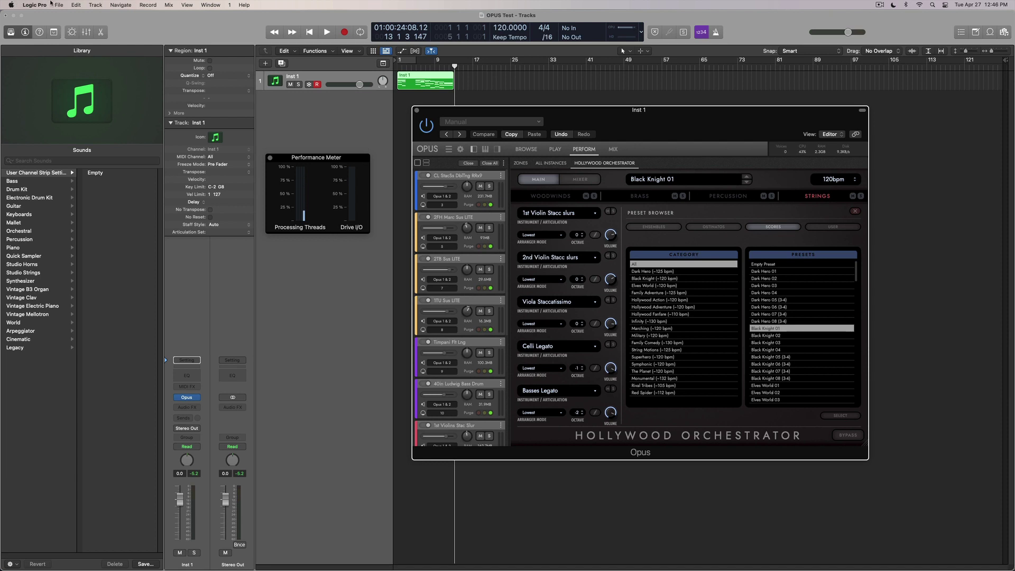
click(35, 5)
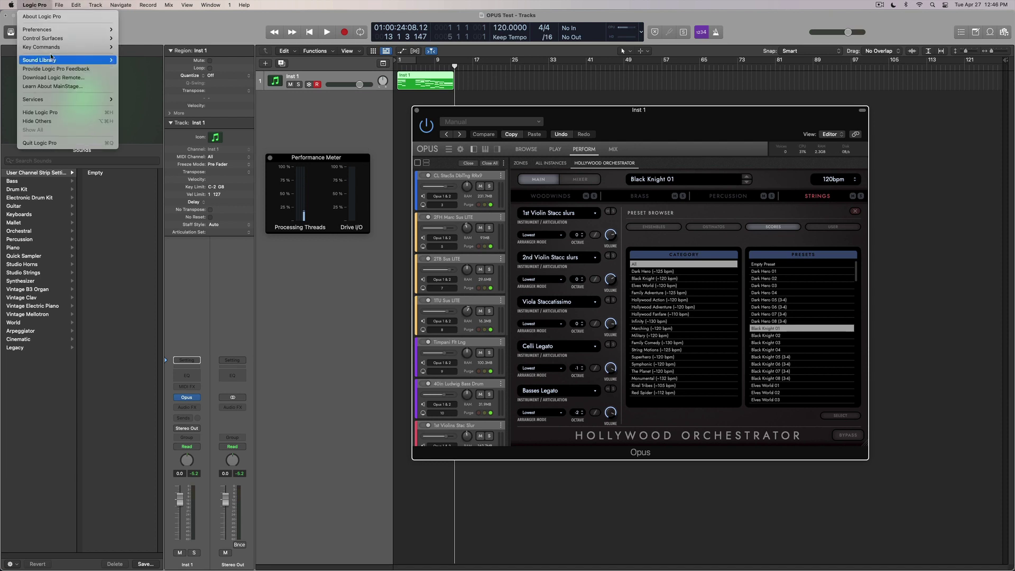
mouse_move(79, 29)
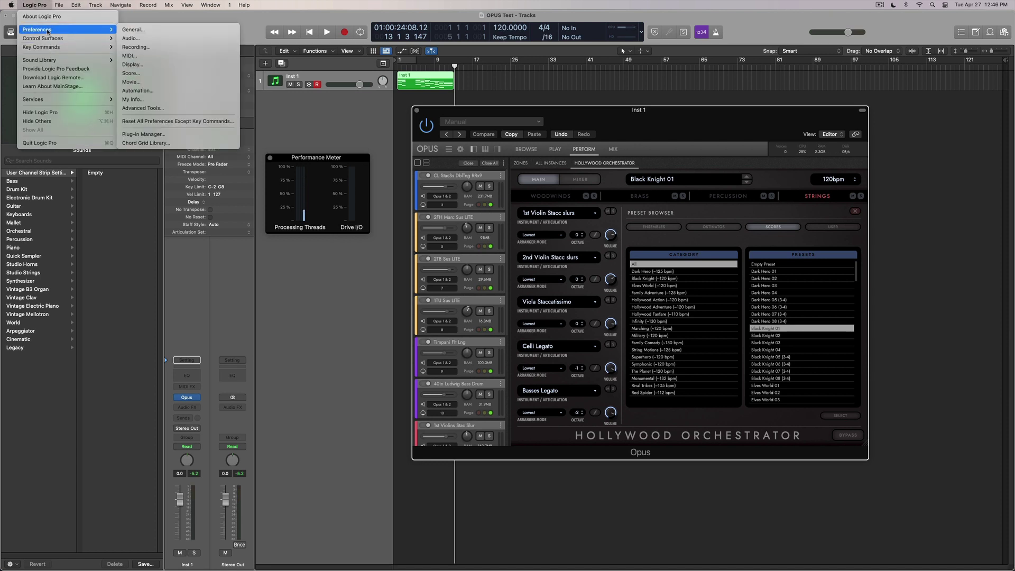
click(189, 38)
drag(828, 167, 723, 169)
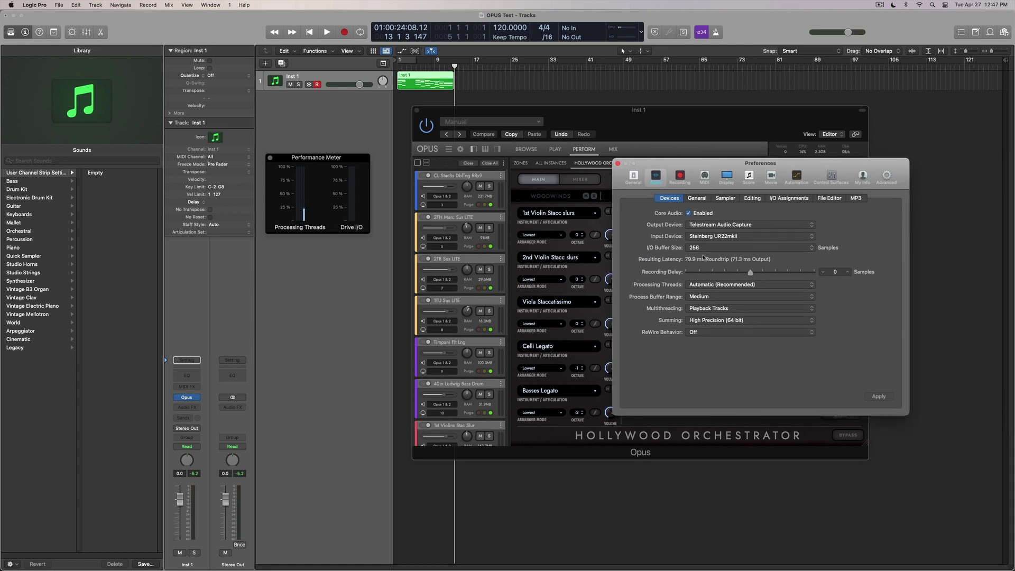
click(617, 164)
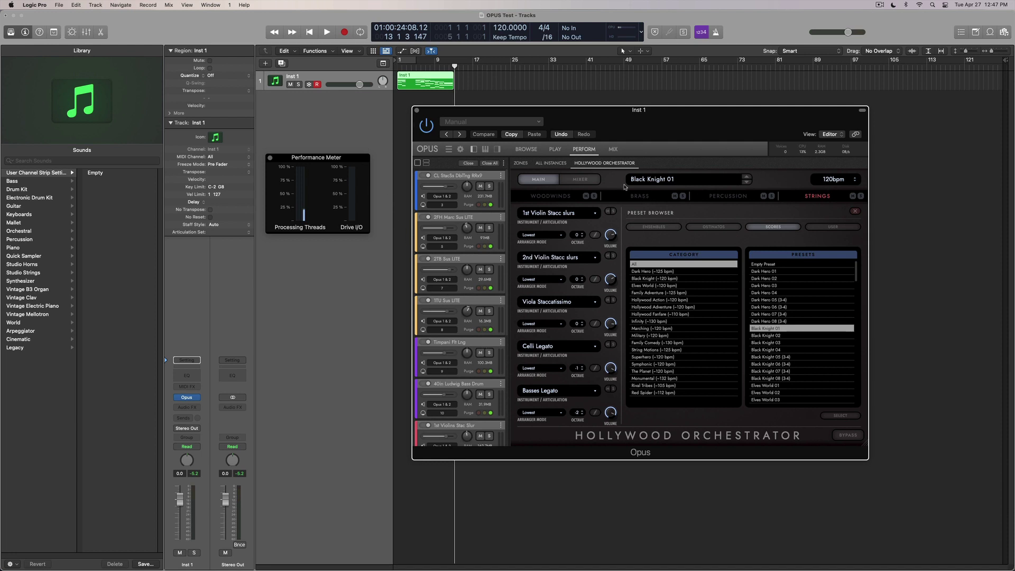
Play the recorded Black Knight 01 region from bar 3 and stop it near bar 8
click(411, 67)
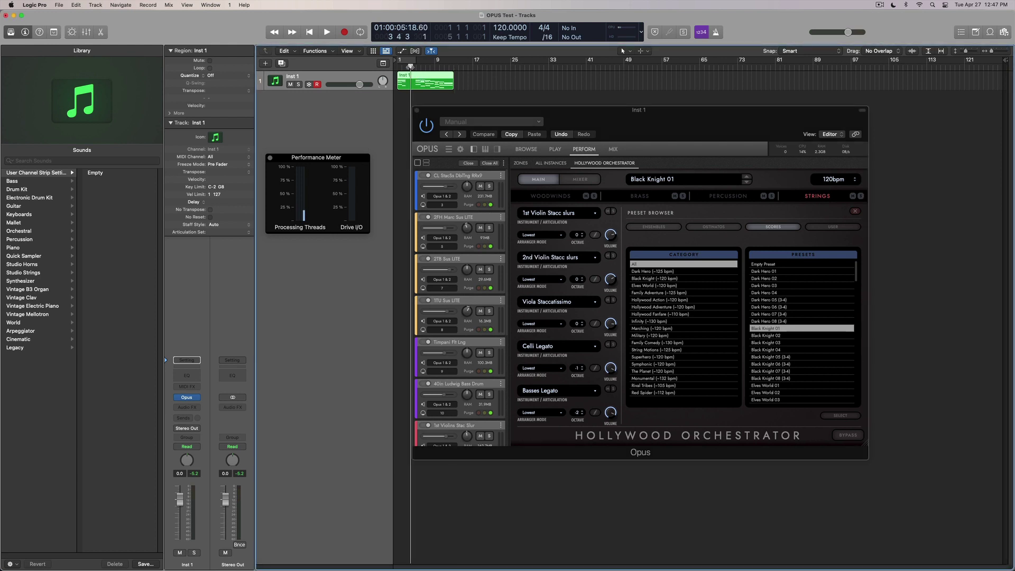
key(space)
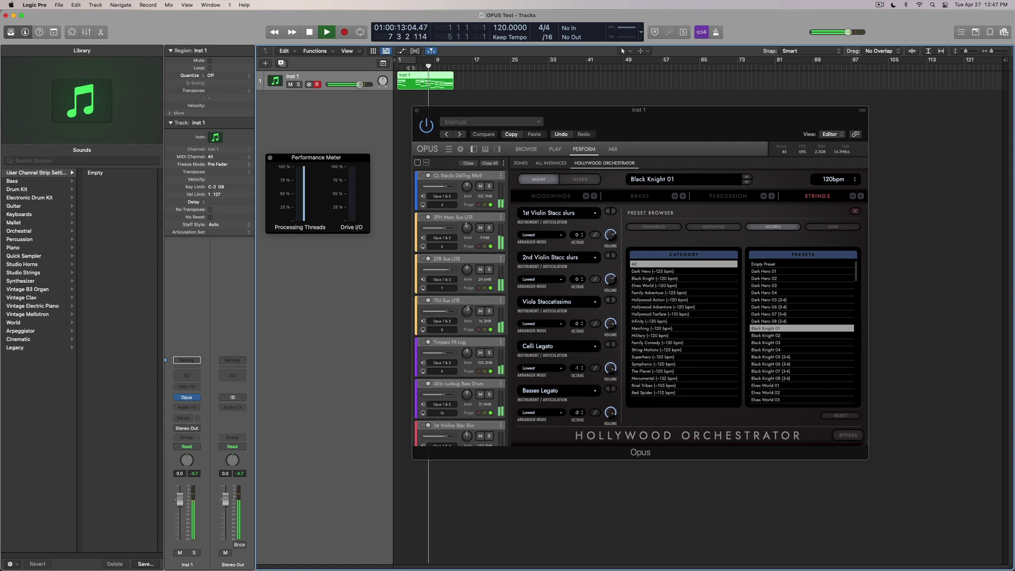
key(space)
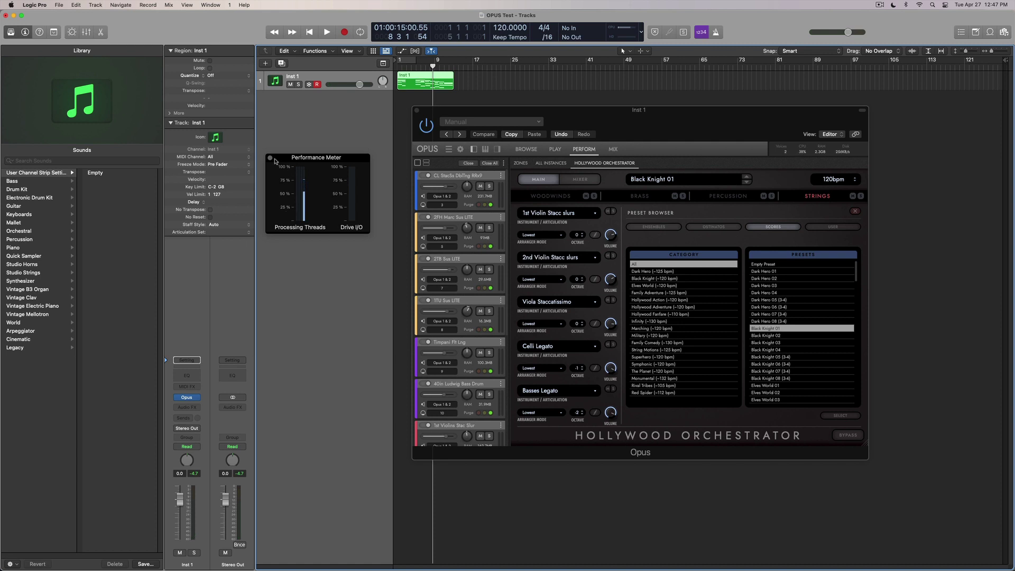
In the Opus mixer, insert SSL Channelstrip on the Celli Leg Slur channel after its Equalizer
click(612, 150)
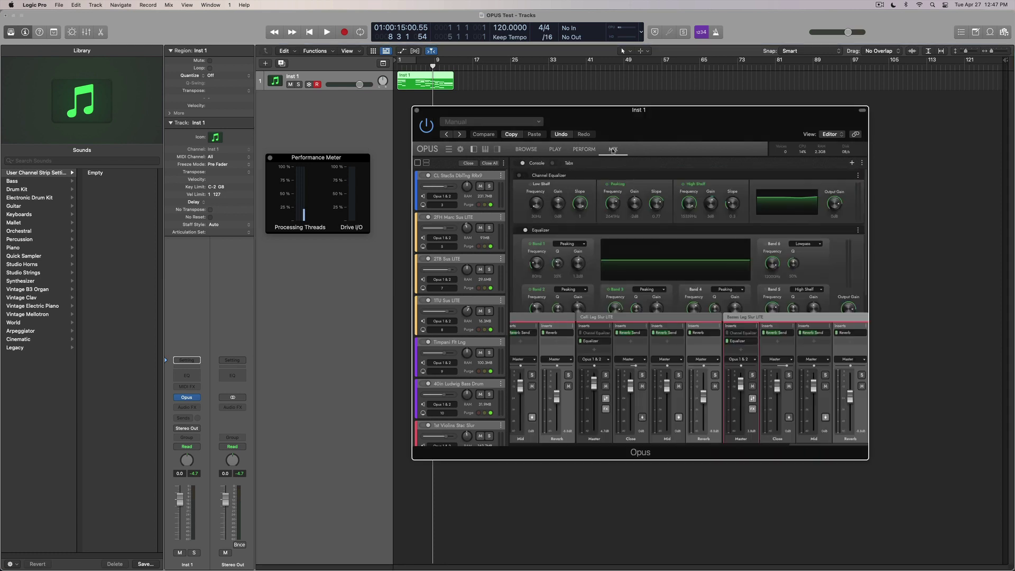
click(594, 343)
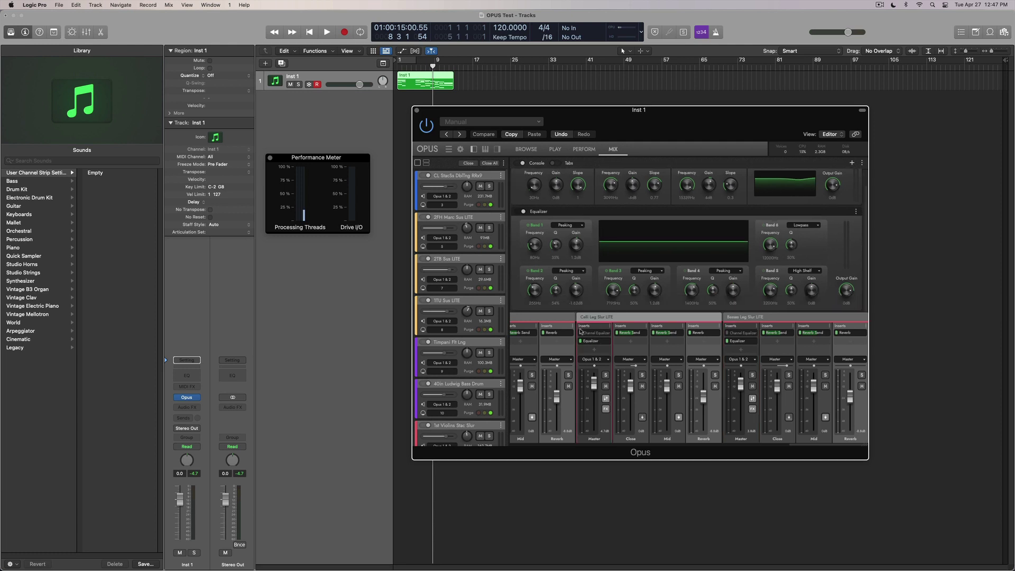
click(594, 349)
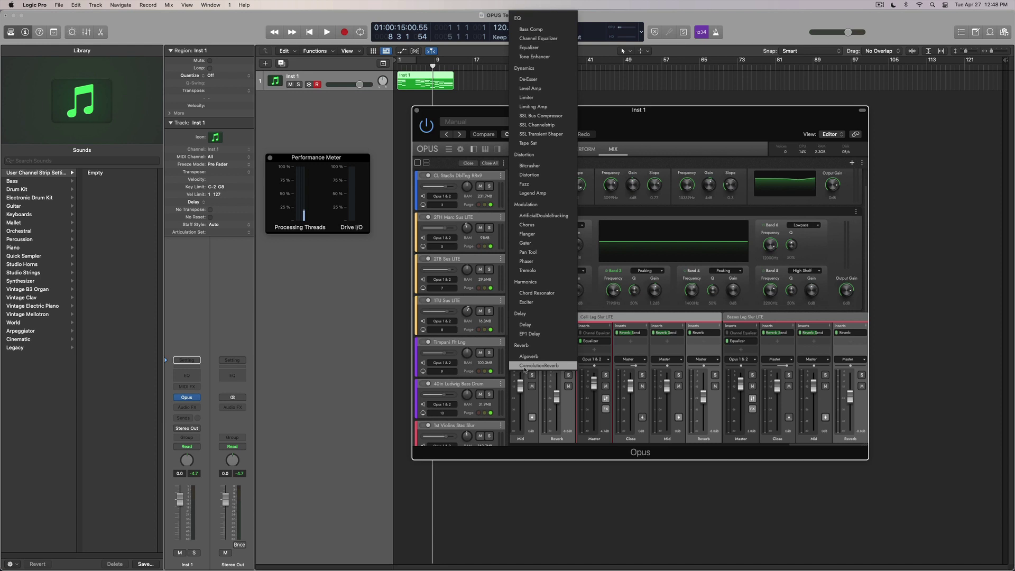
click(538, 127)
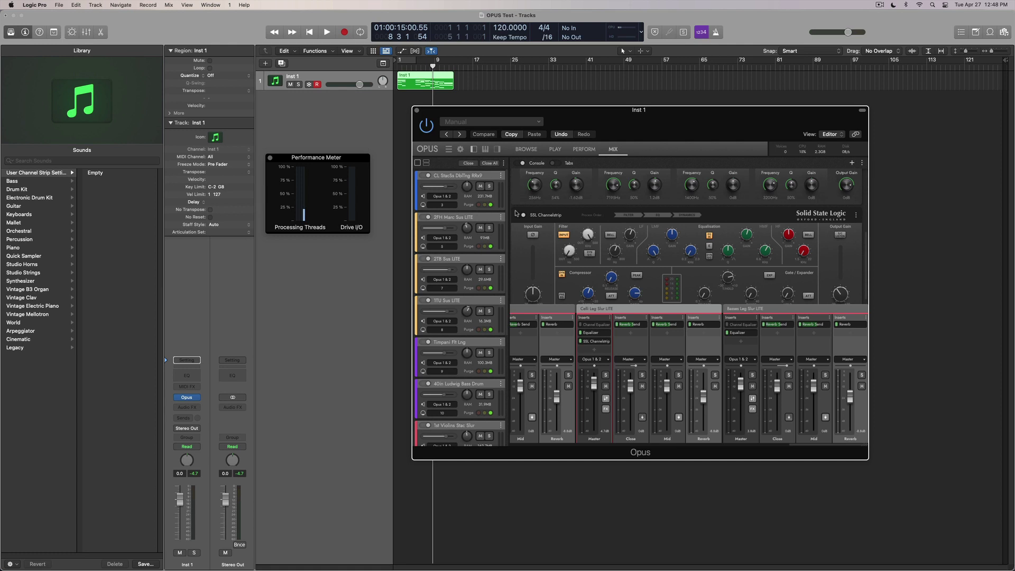
mouse_move(633, 242)
Close Opus, show On/Off switches in the track headers, and switch Inst 1 off
click(415, 111)
right_click(340, 76)
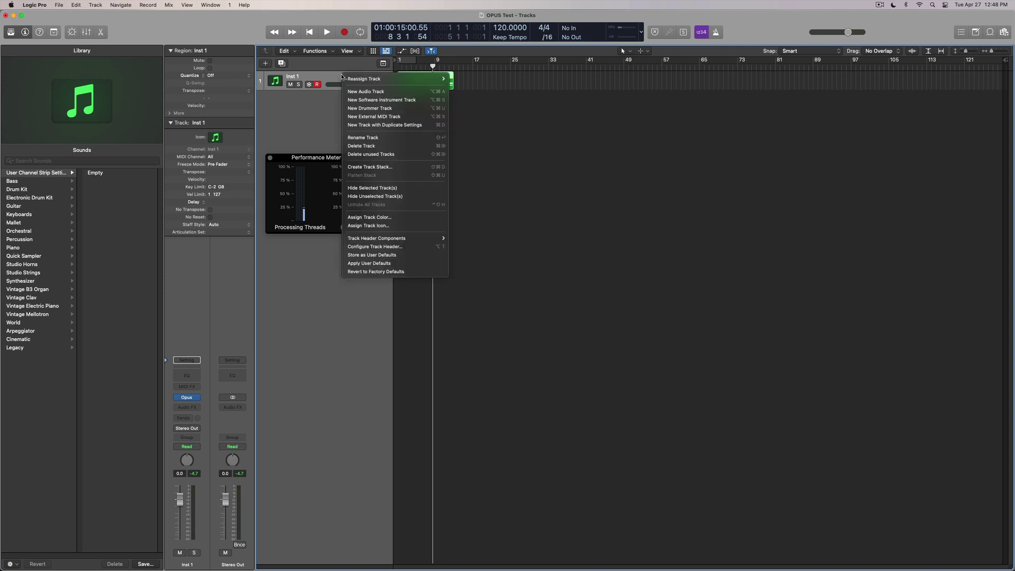
mouse_move(375, 238)
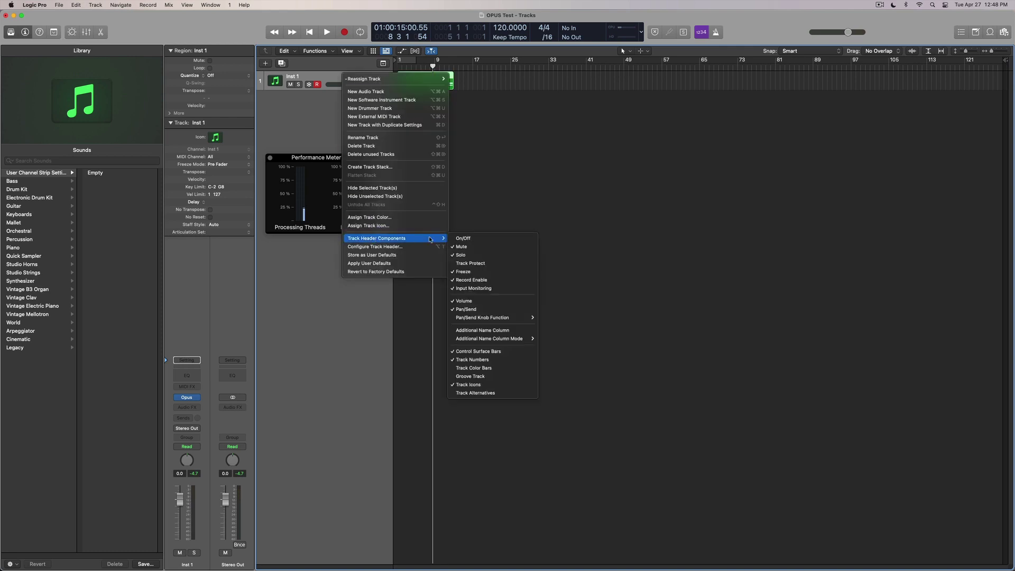
click(476, 238)
click(287, 84)
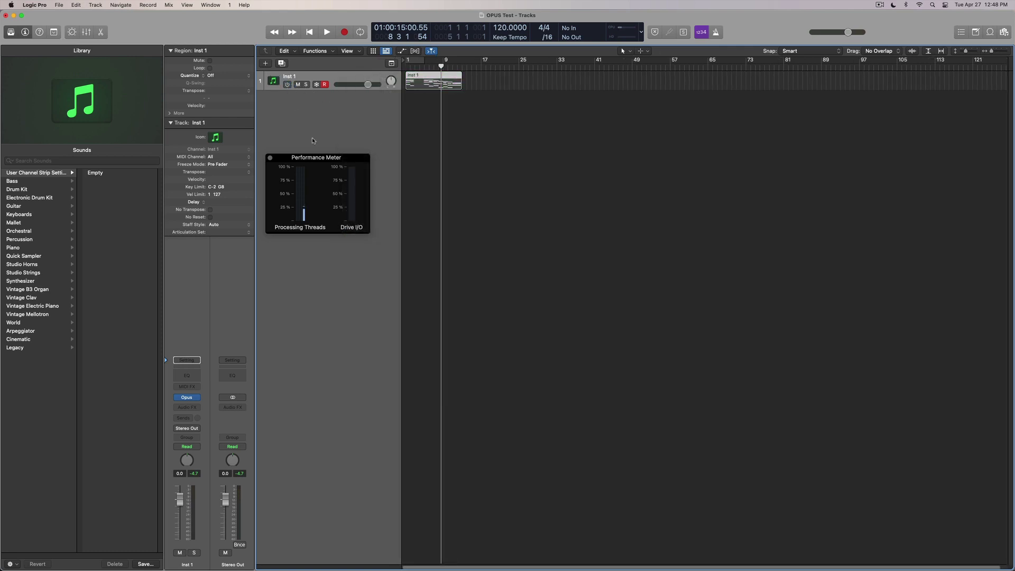
drag(317, 157, 338, 278)
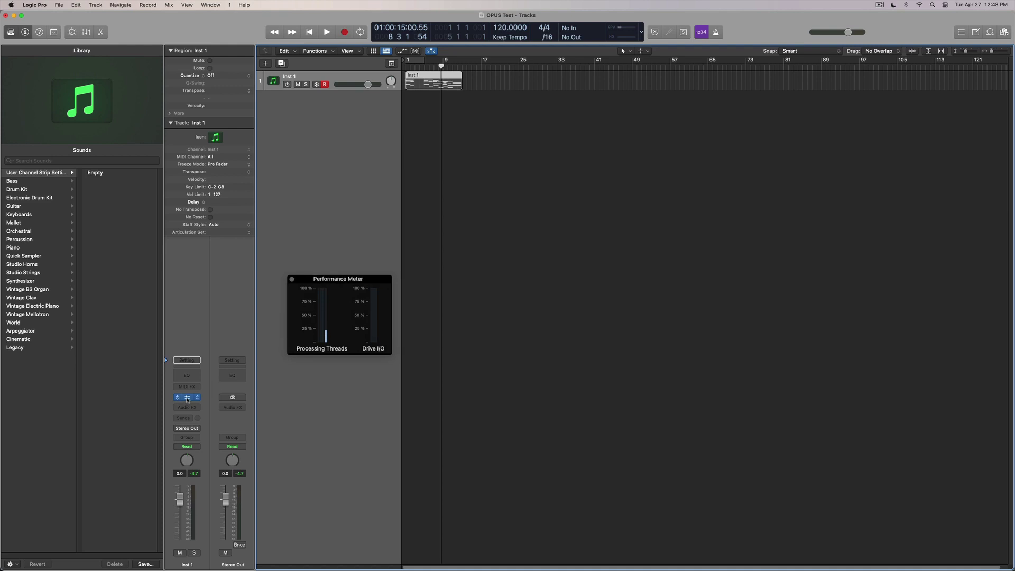
Add four empty instrument tracks below Inst 1 and select track 2
double_click(302, 103)
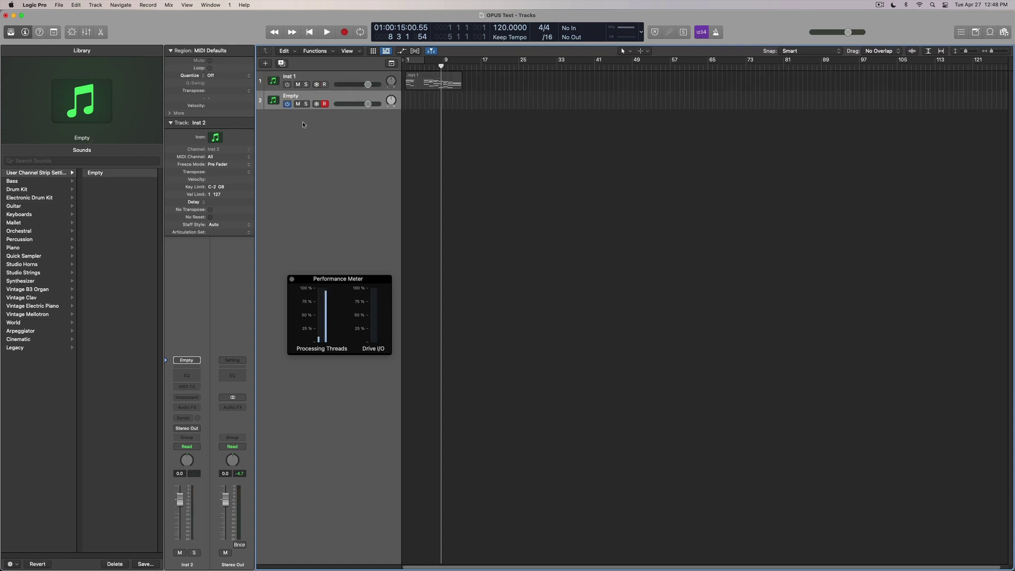
double_click(302, 122)
double_click(305, 146)
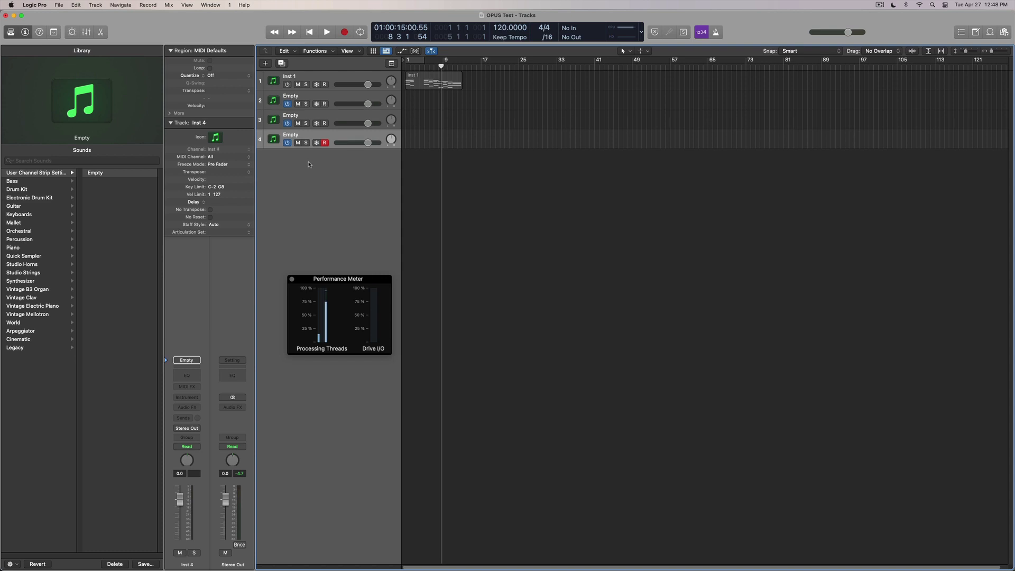
double_click(309, 164)
click(329, 96)
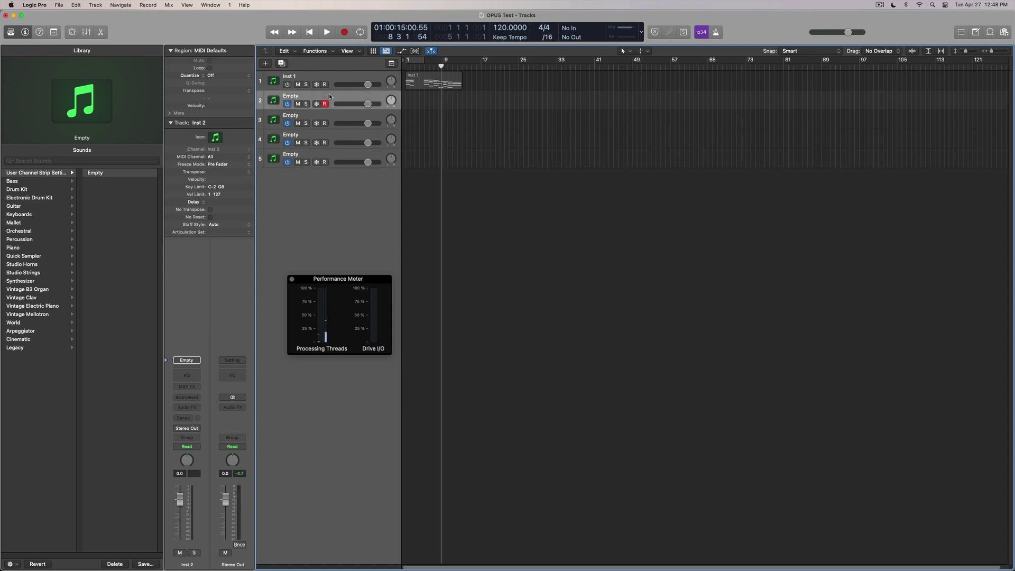
Load Opus Stereo on Inst 2 with the Hollywood Orchestrator instrument
click(183, 404)
mouse_move(191, 422)
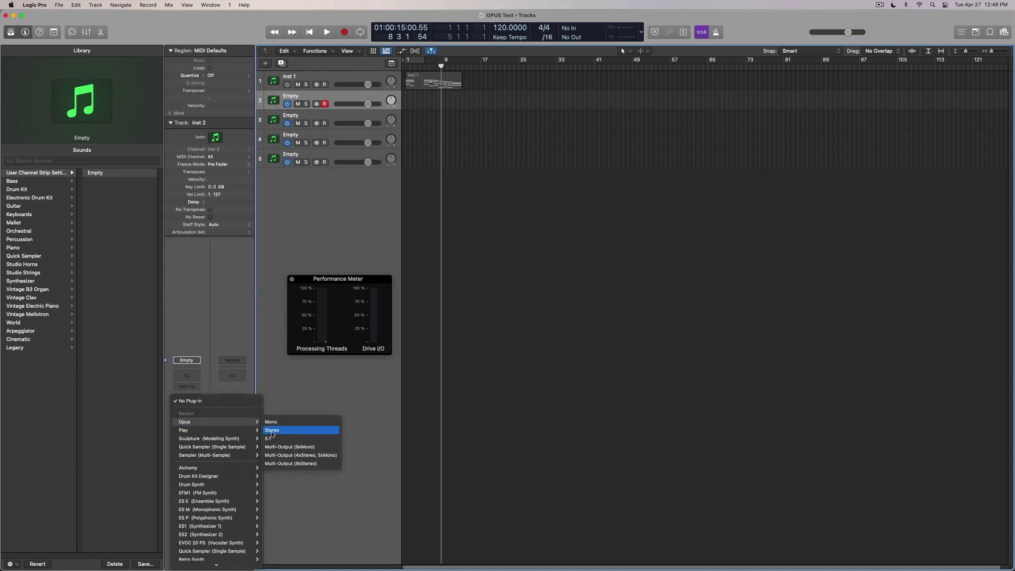
click(272, 431)
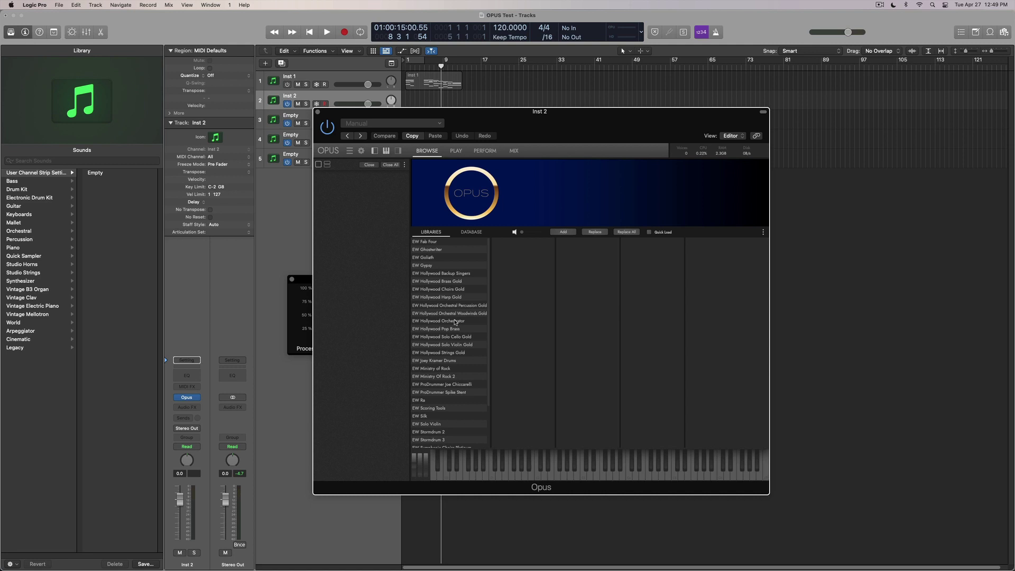
click(456, 282)
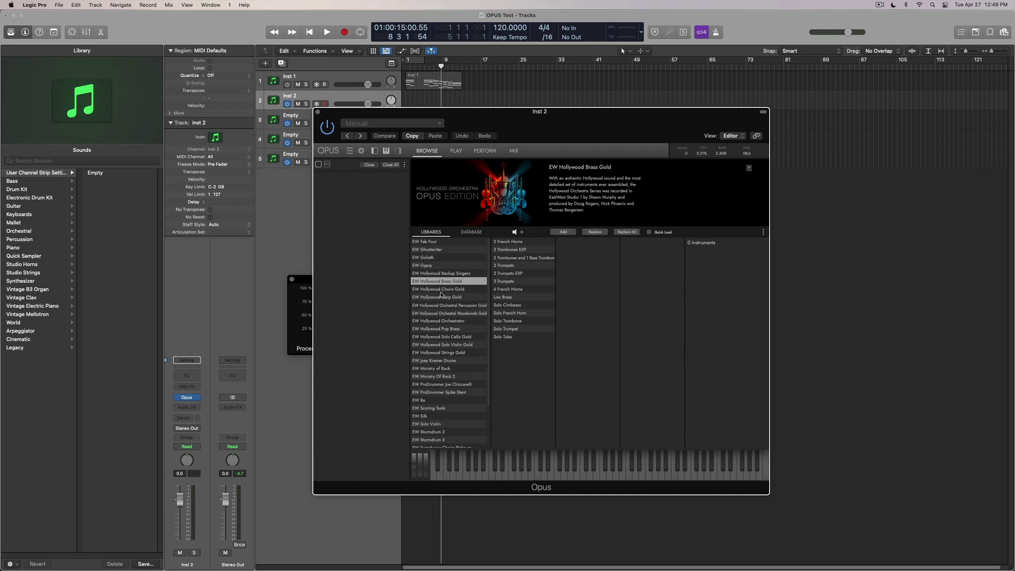
click(453, 321)
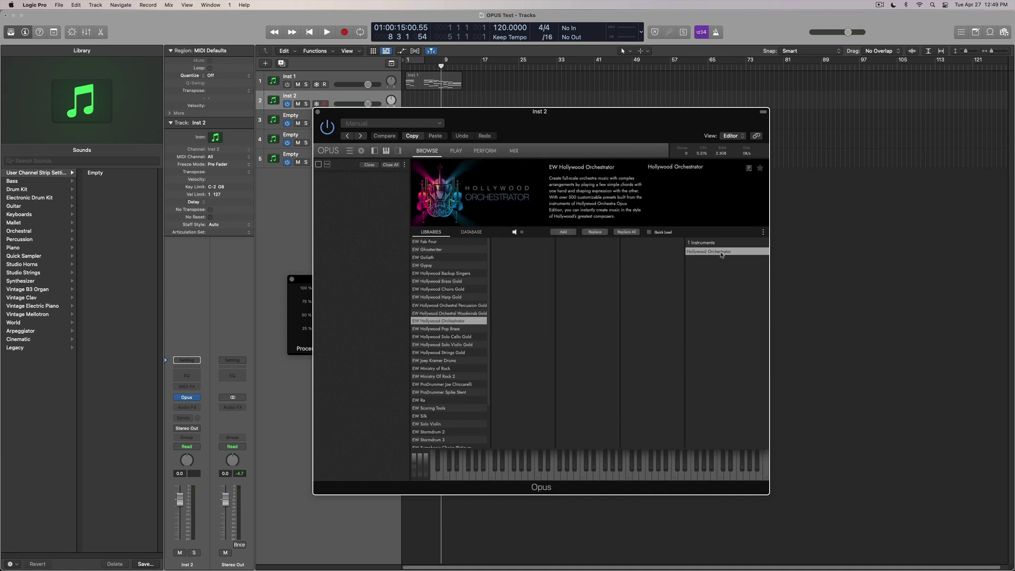
double_click(720, 252)
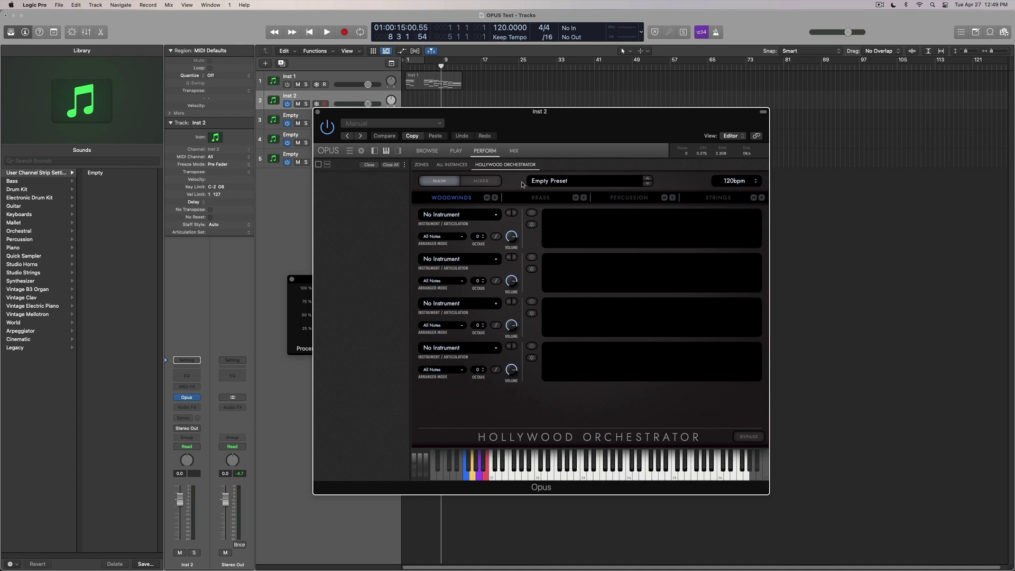
Choose the Brass Long preset Brass - Sustain Basic 01 and close the Opus window
click(564, 181)
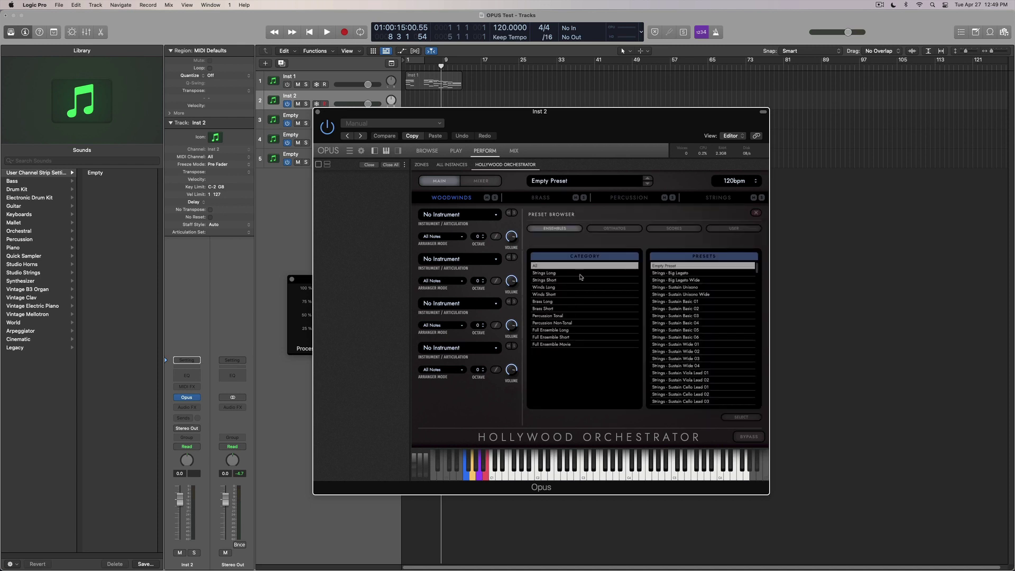
click(556, 302)
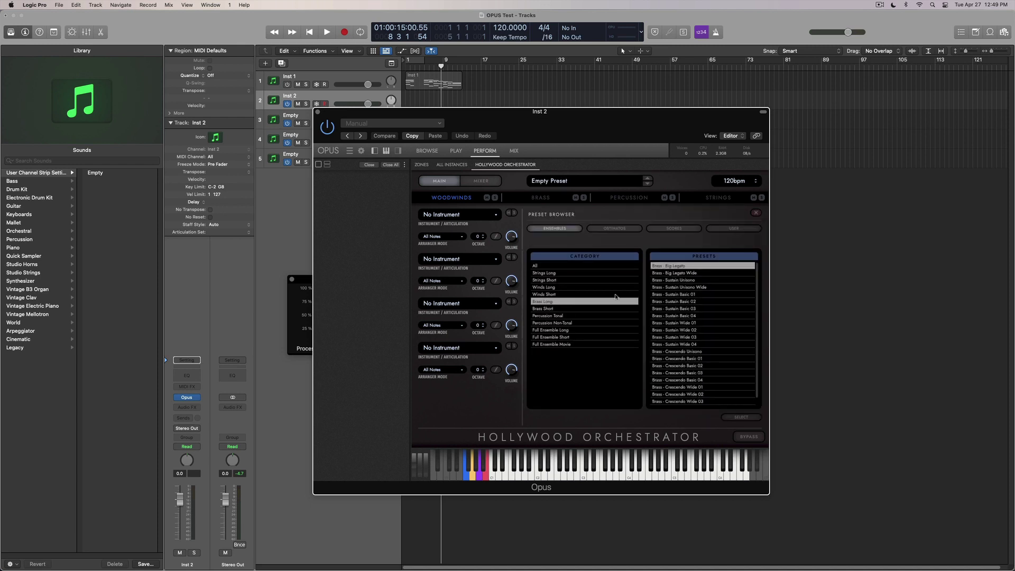
click(670, 294)
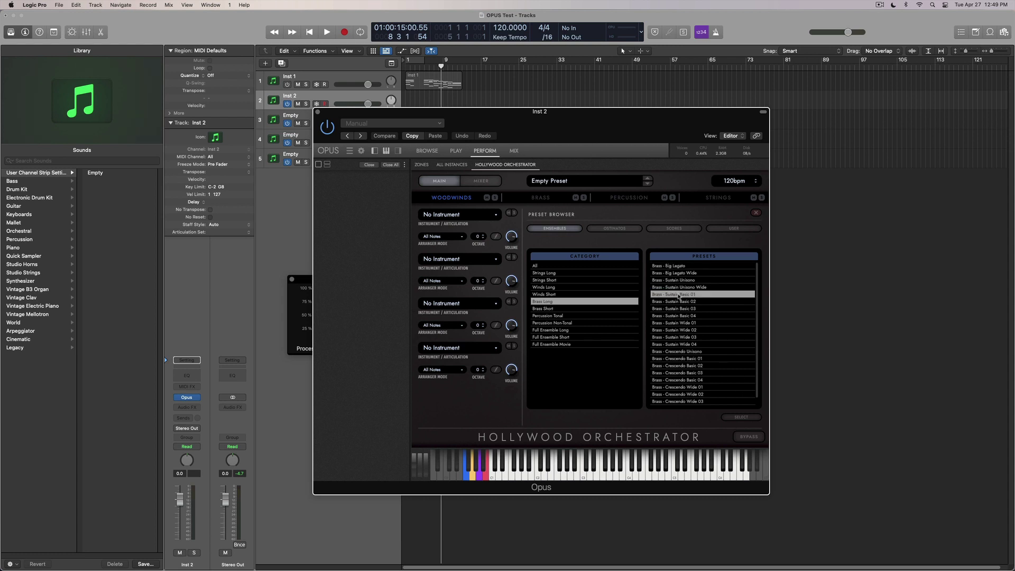
click(315, 111)
Select track 3 and load Opus Stereo with Hollywood Orchestrator on it
click(315, 120)
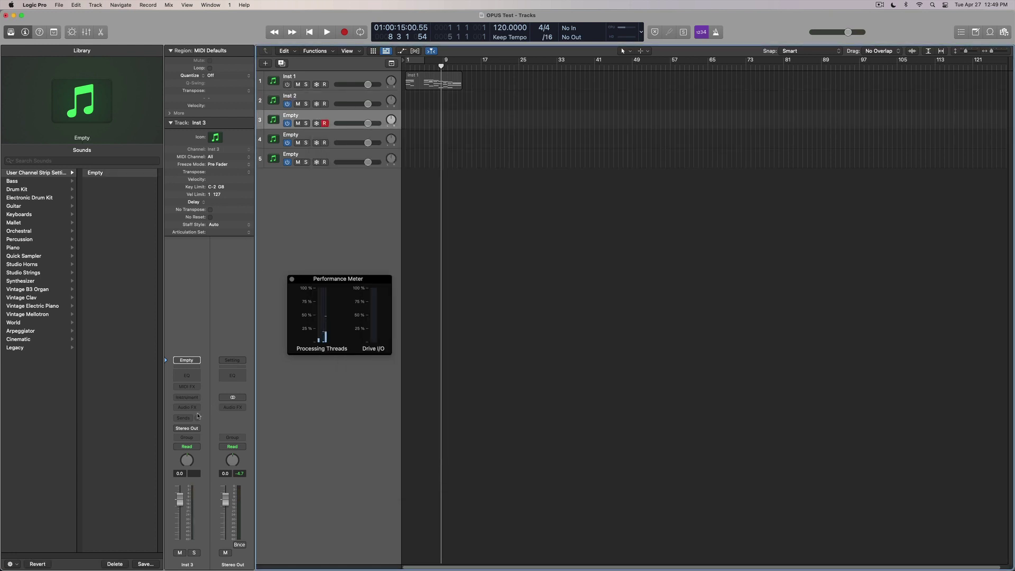
click(187, 397)
mouse_move(207, 423)
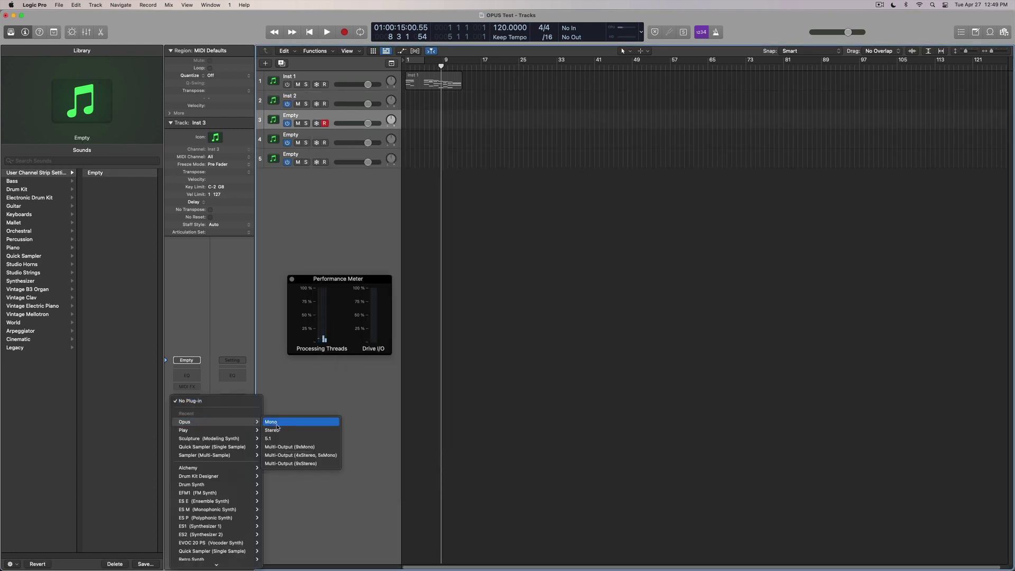
click(277, 430)
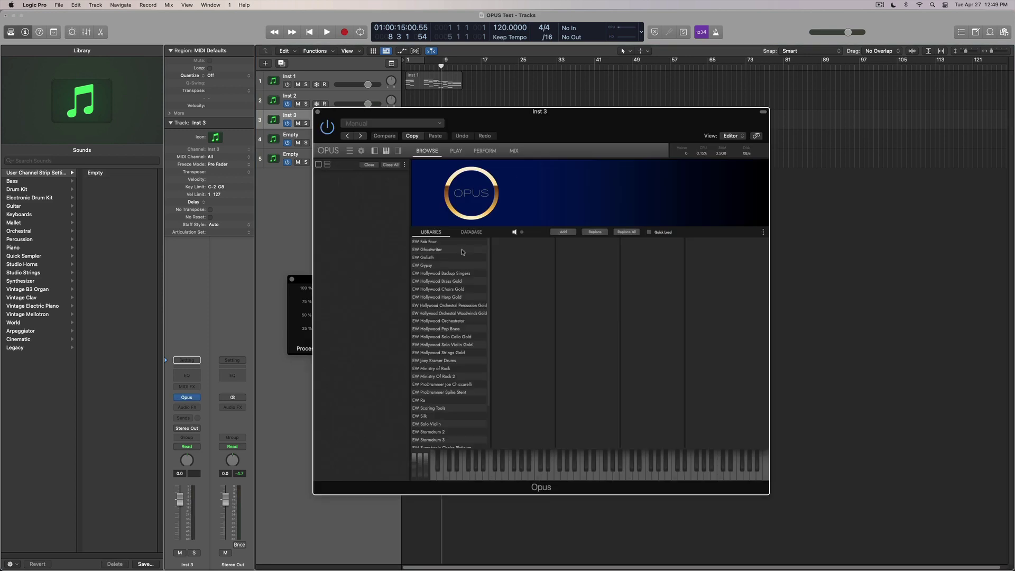
click(449, 322)
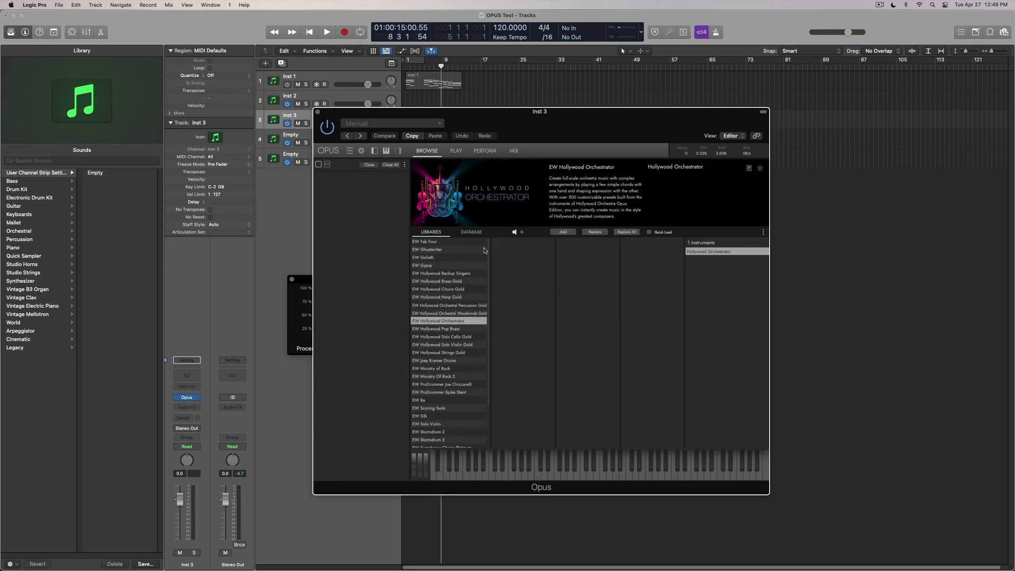
double_click(722, 252)
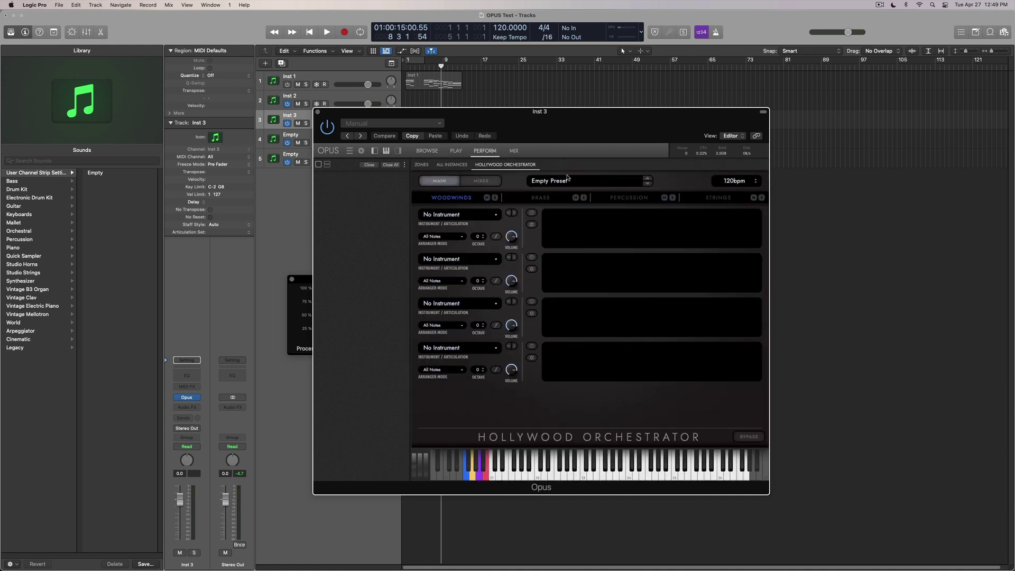
Choose the Winds Long preset Winds - Sustain Basic 01 and close the Opus window
click(589, 180)
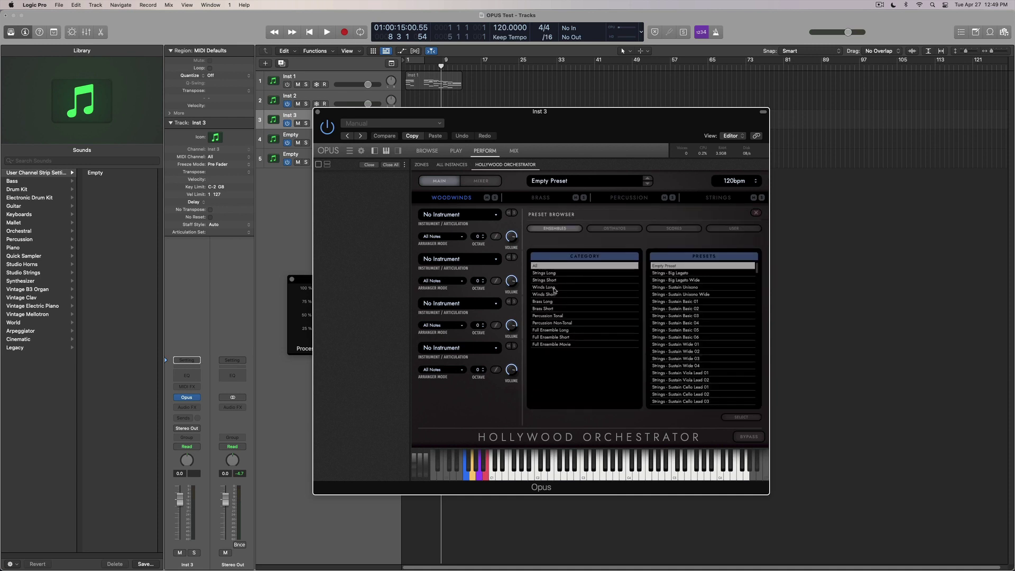
click(554, 289)
click(685, 294)
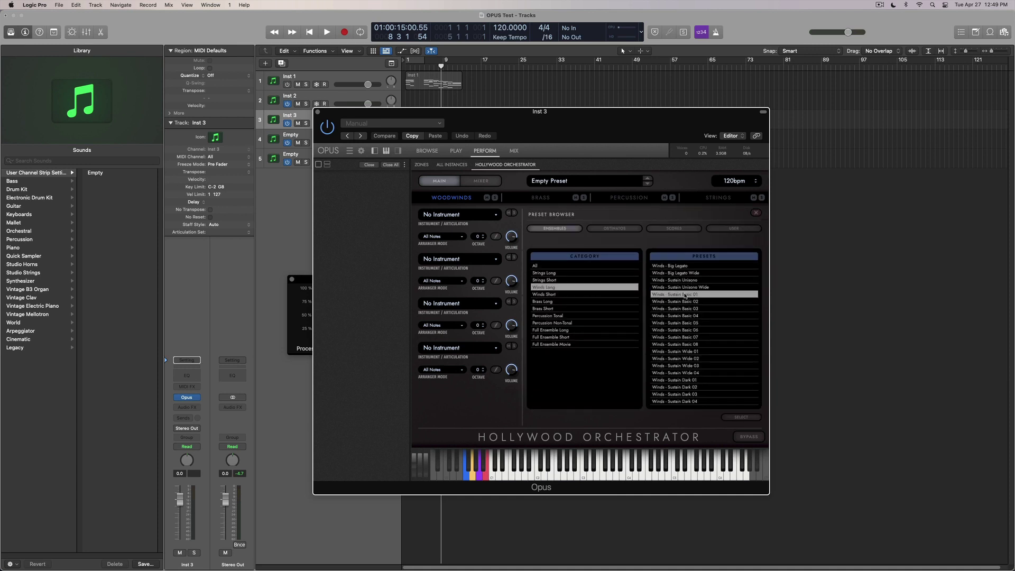
click(317, 112)
Select track 4, load the Play instrument in stereo, and close its window
click(342, 134)
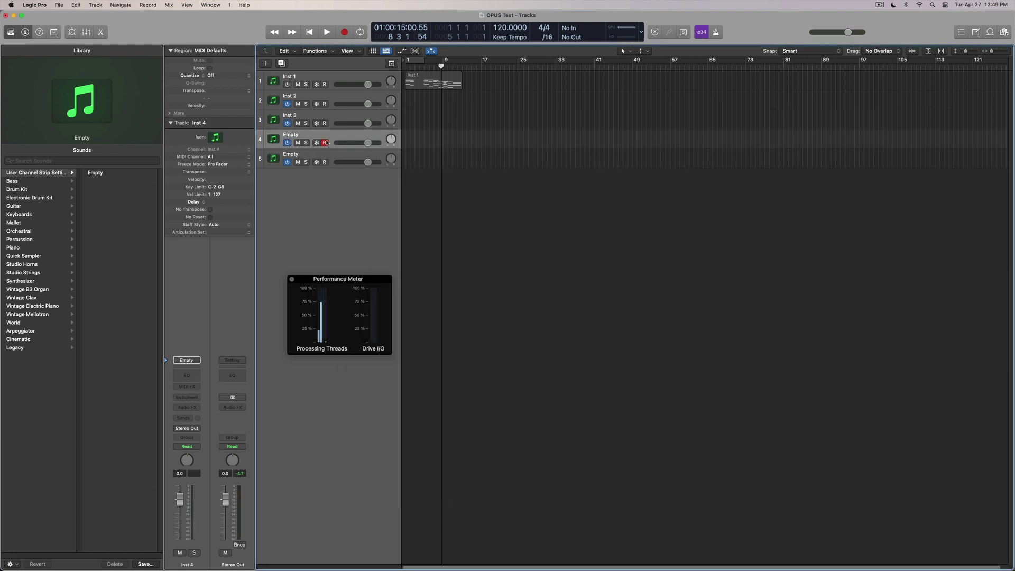
click(189, 397)
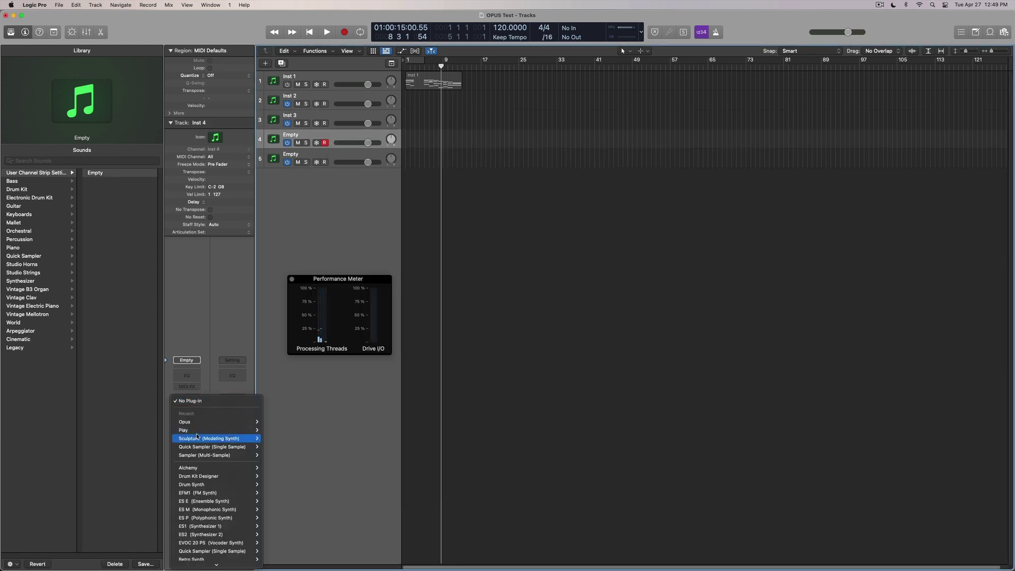
mouse_move(199, 430)
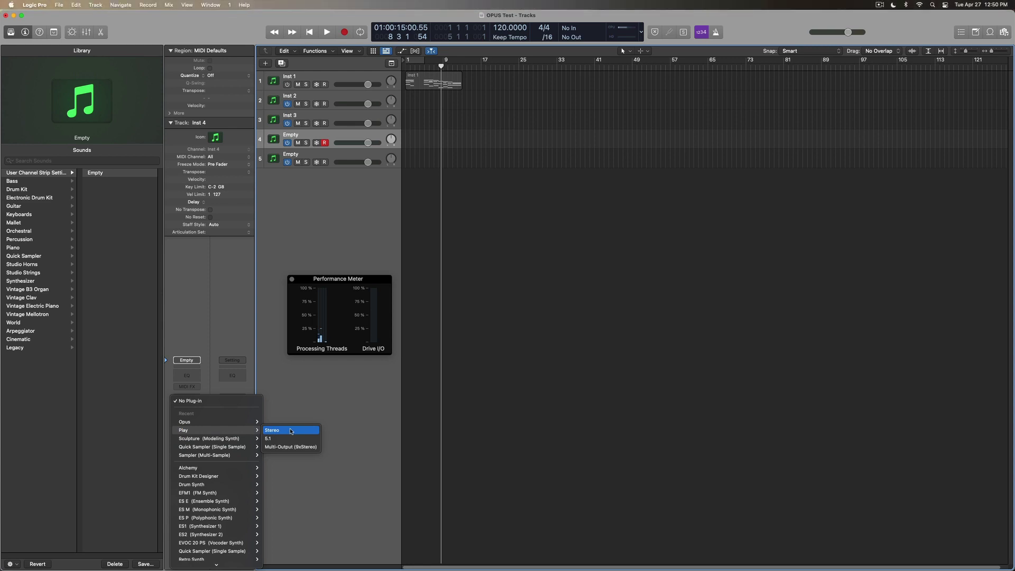
click(291, 431)
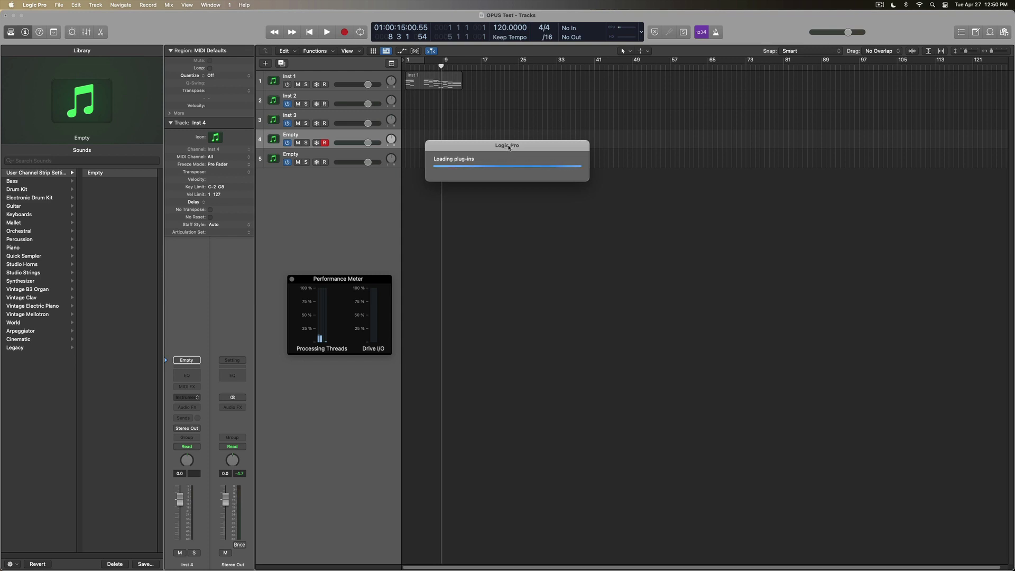
drag(508, 148, 545, 194)
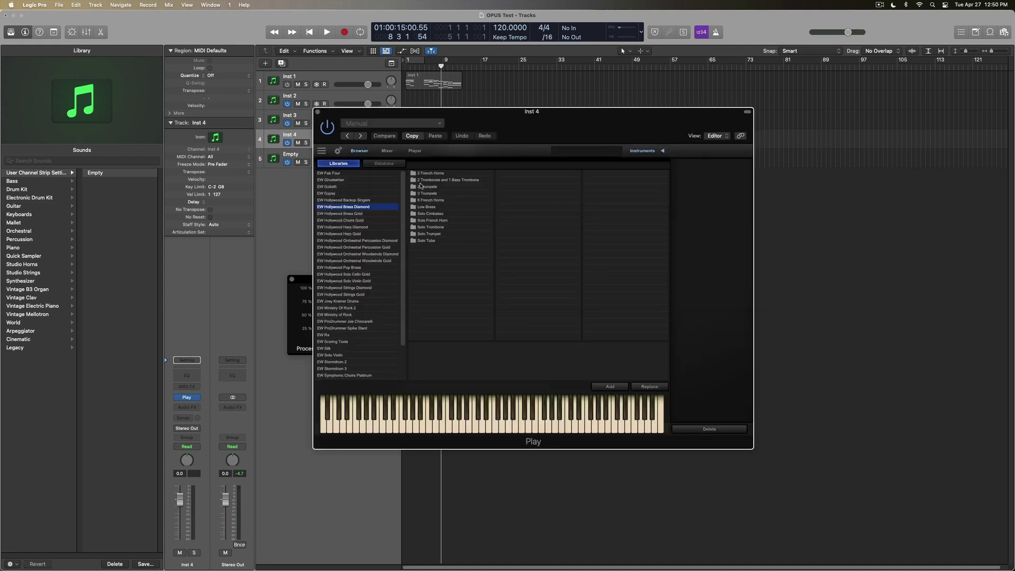
click(318, 112)
Replace Inst 4's instrument with Opus Stereo running Hollywood Orchestrator
click(195, 403)
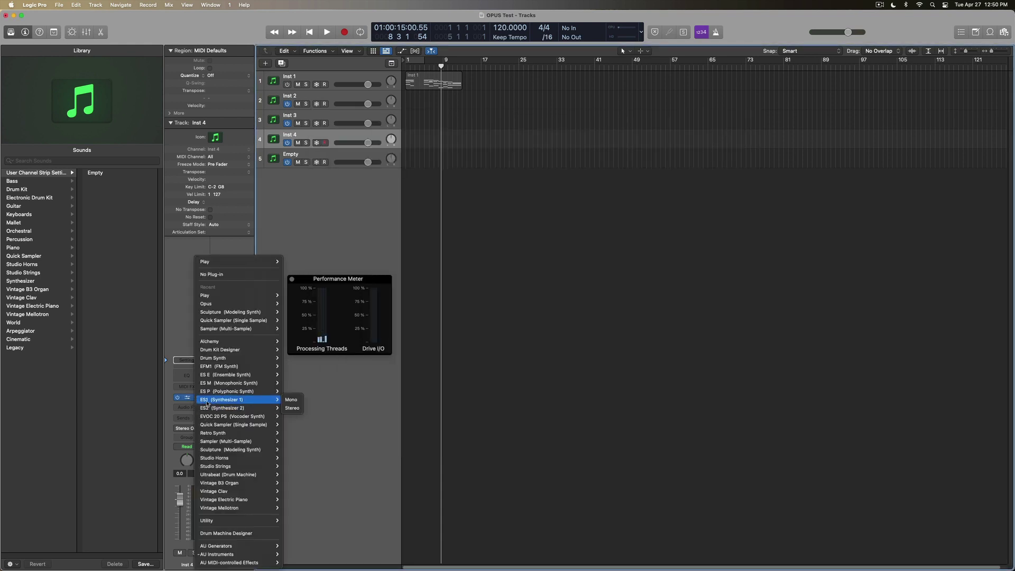
mouse_move(264, 303)
click(294, 312)
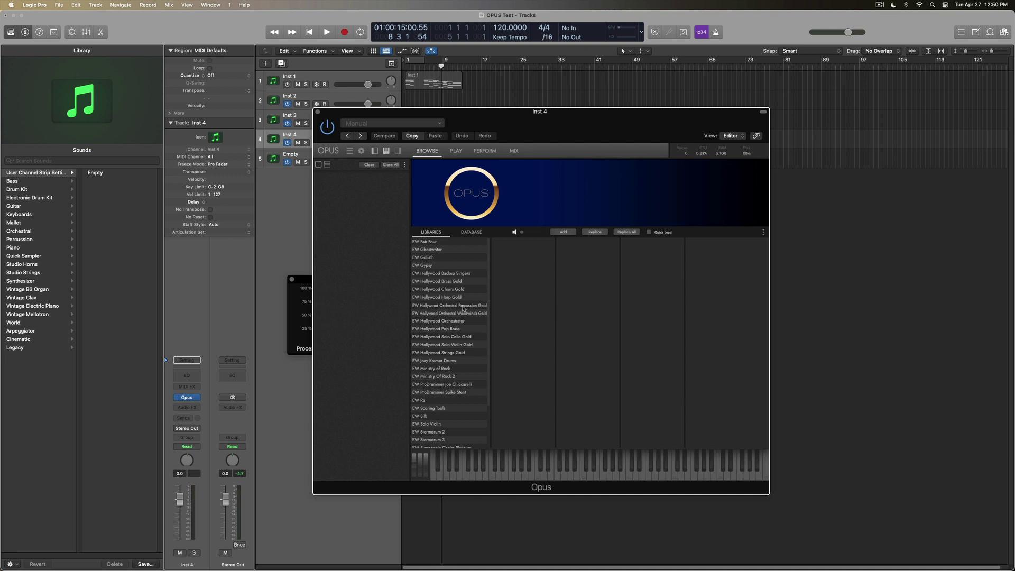
click(459, 320)
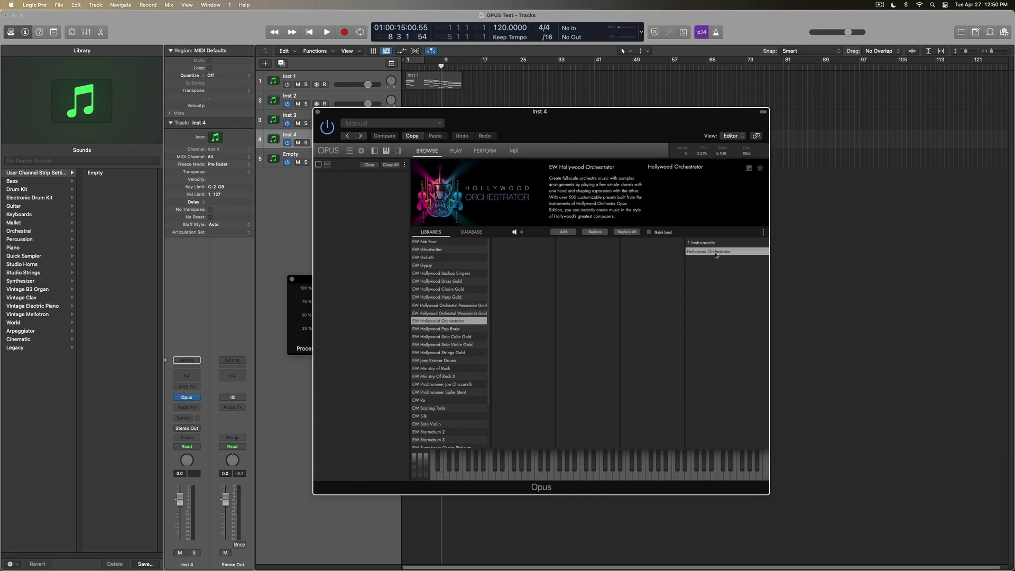
double_click(715, 256)
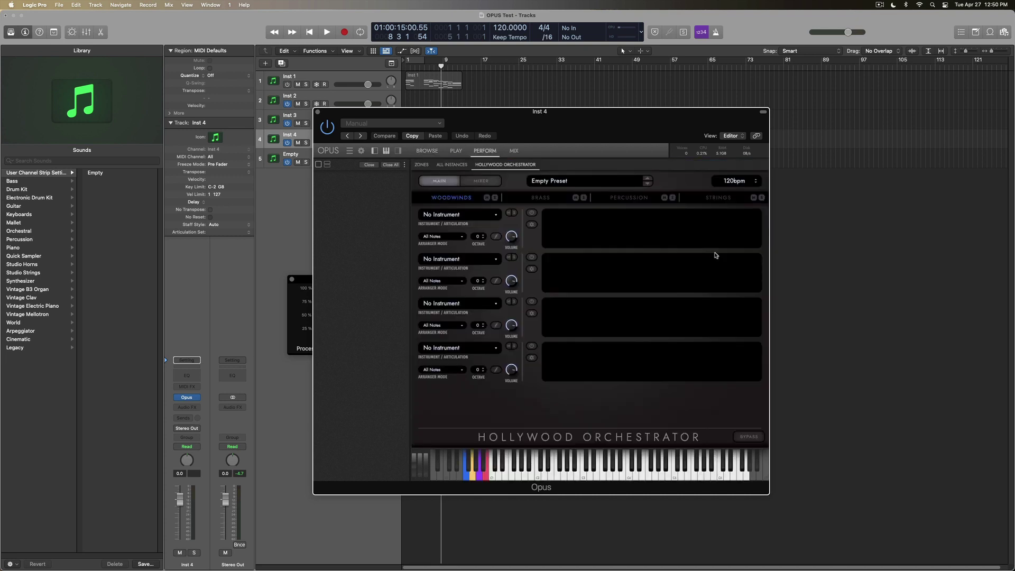
Load the Strings Long preset Strings - Sustain Basic 01, close Opus, and select track 5
click(550, 180)
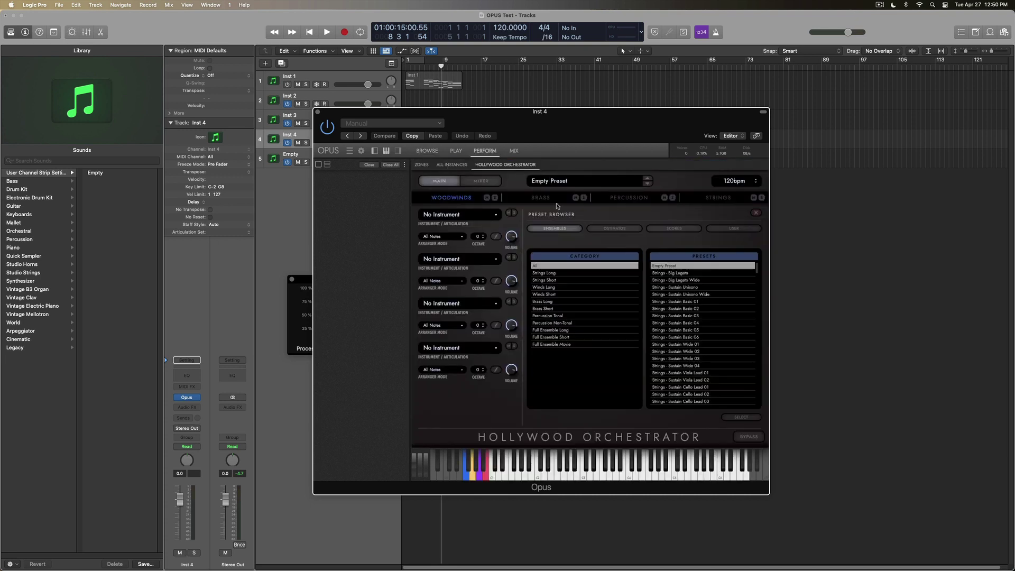
click(548, 275)
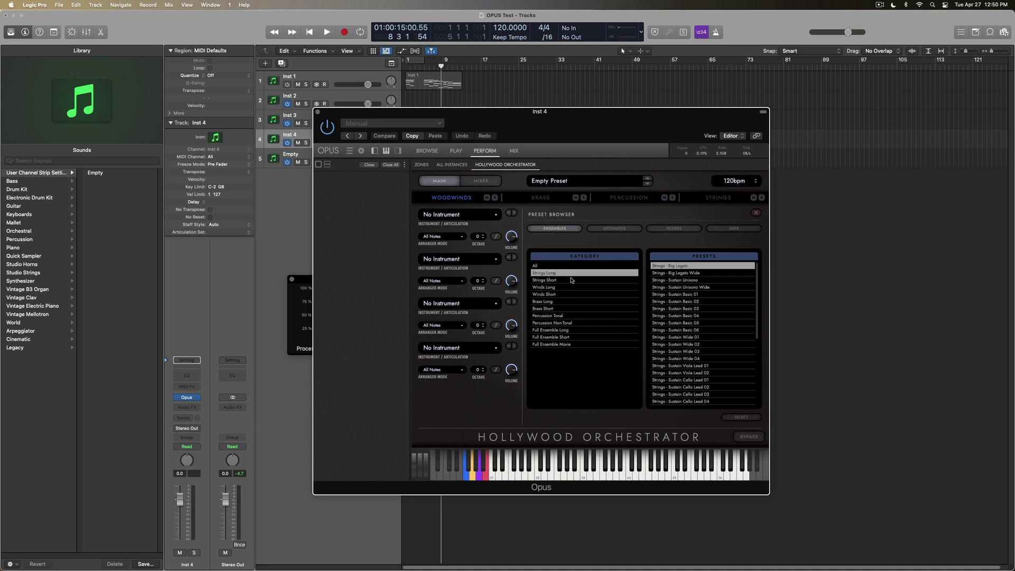
click(690, 295)
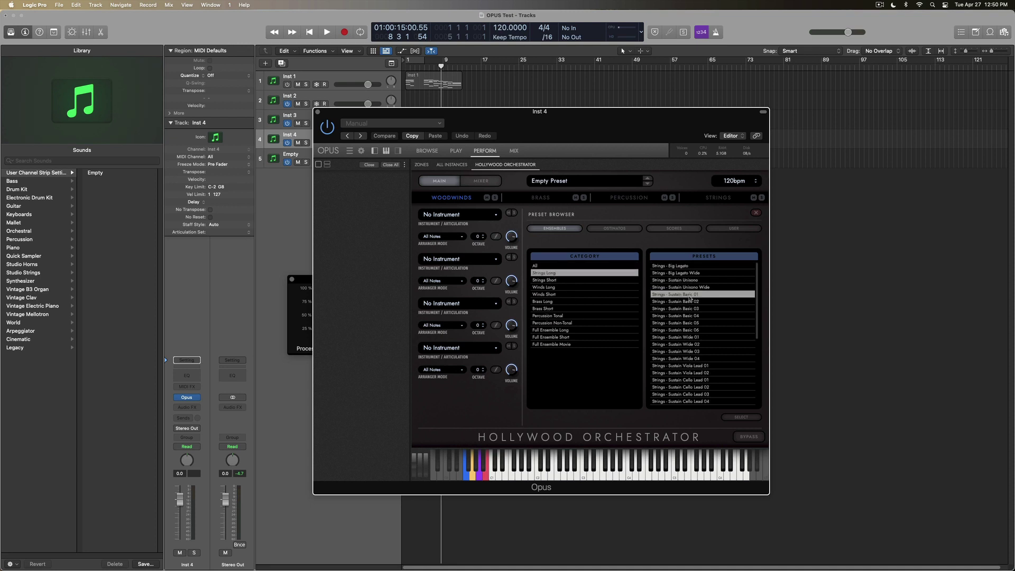
double_click(673, 297)
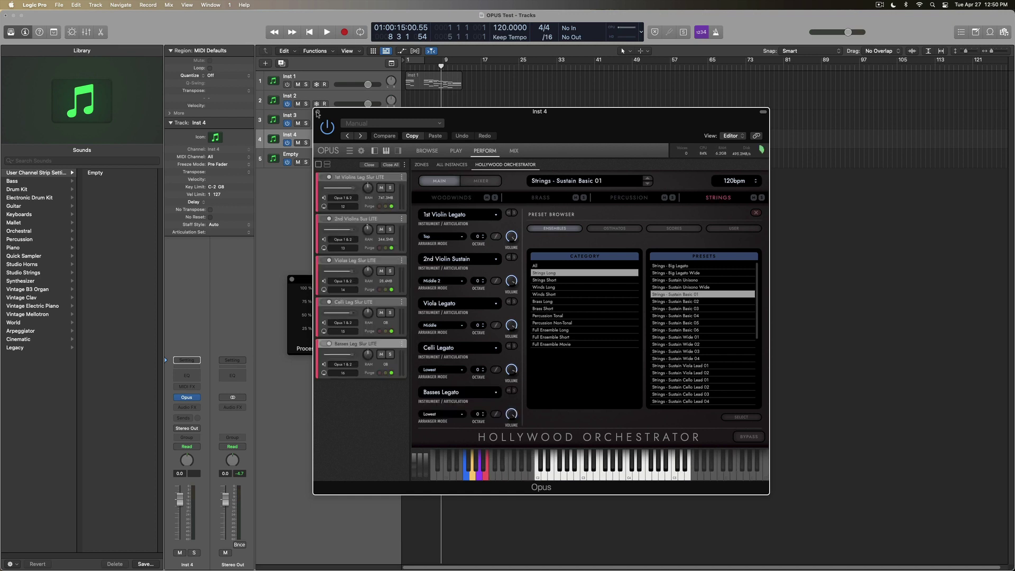
key(super+w)
click(322, 157)
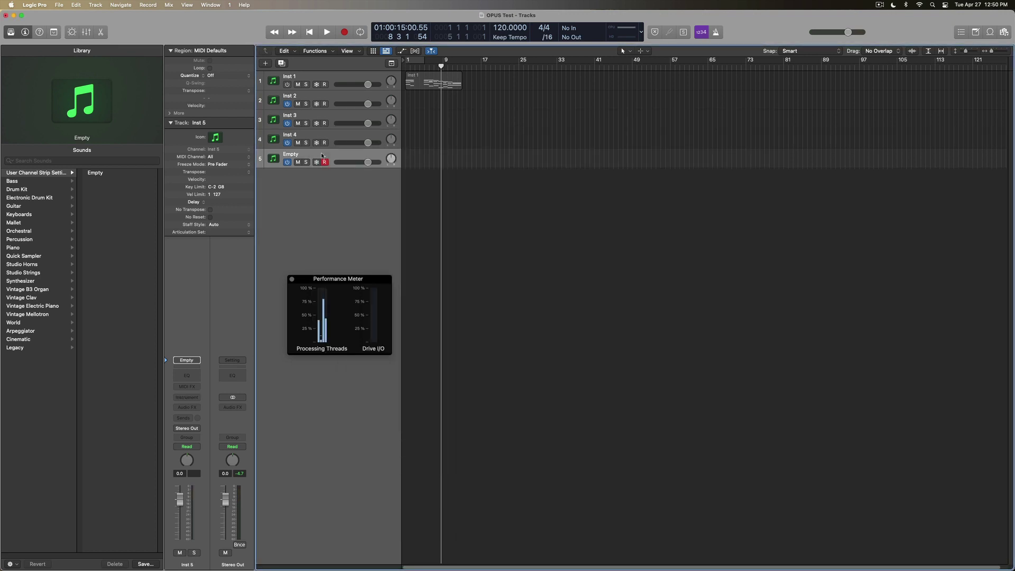
Load Opus Stereo with Hollywood Orchestrator on track 5 using the Percussion - Tonal Hit 01 preset
click(187, 397)
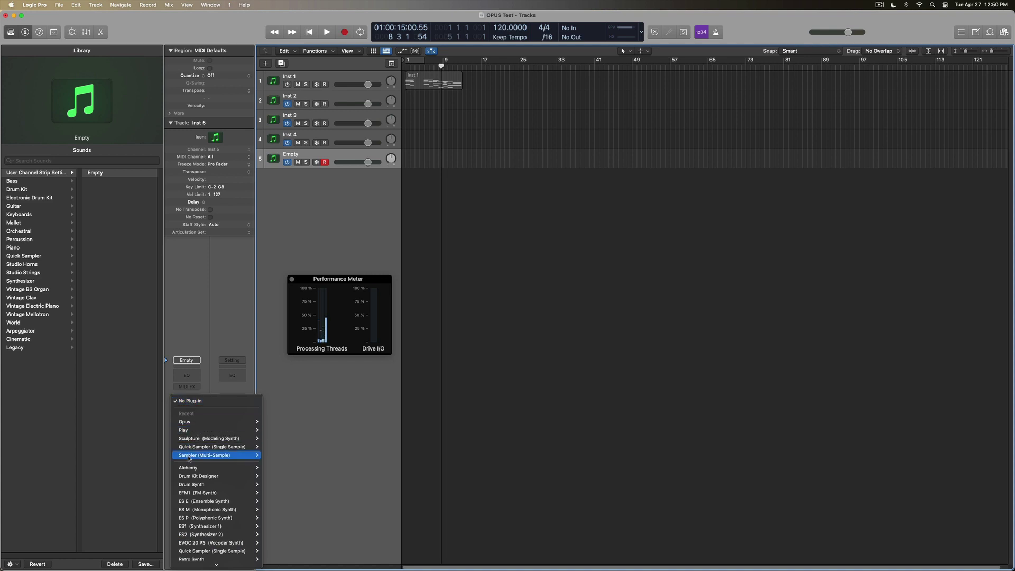
mouse_move(199, 423)
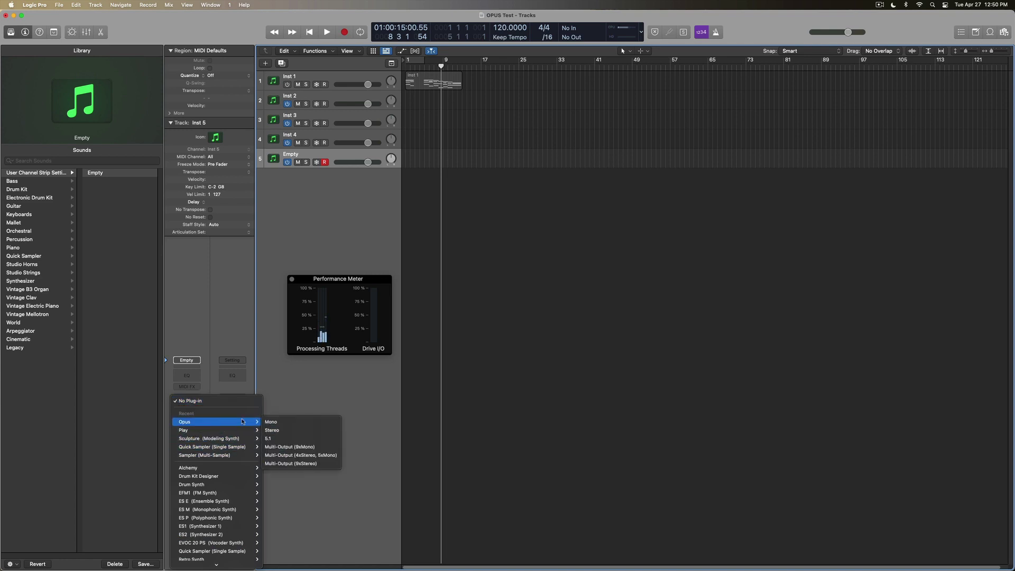
click(284, 431)
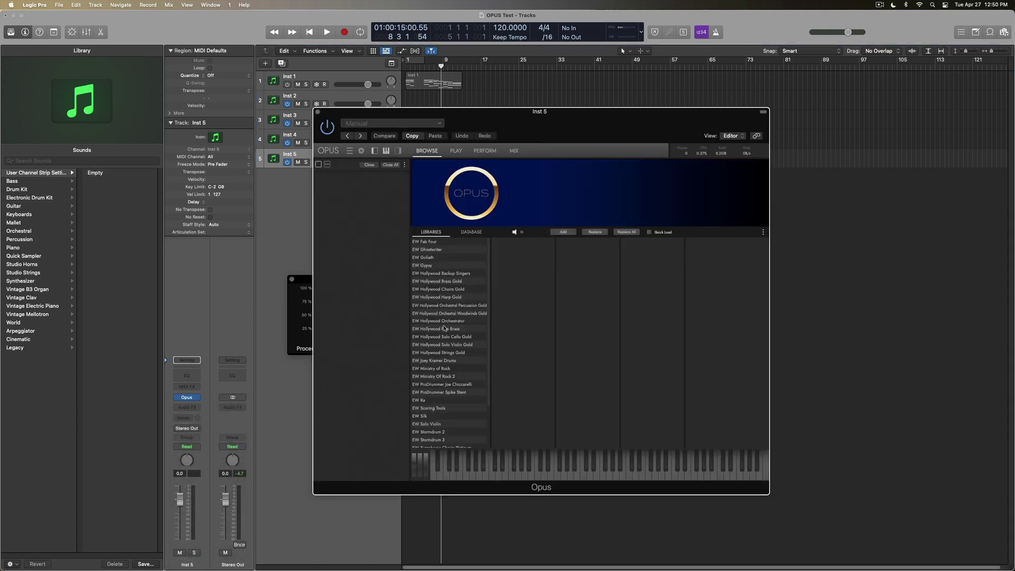
click(455, 320)
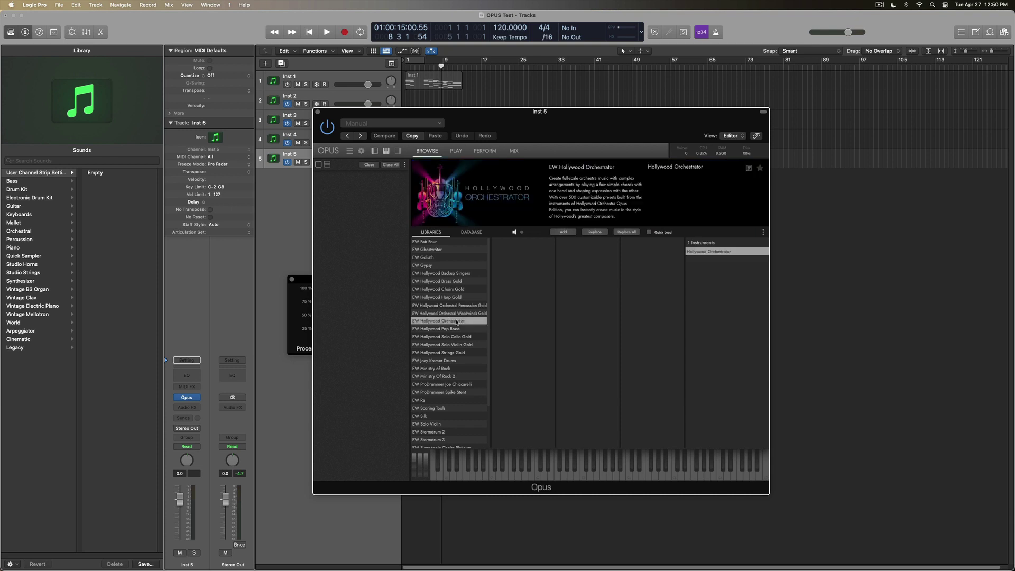
double_click(702, 252)
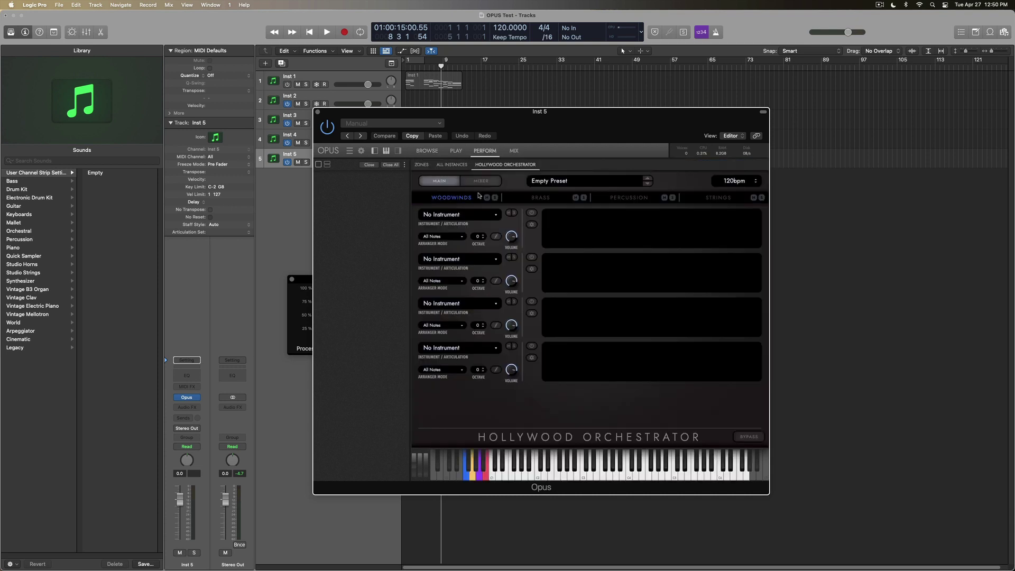
click(575, 180)
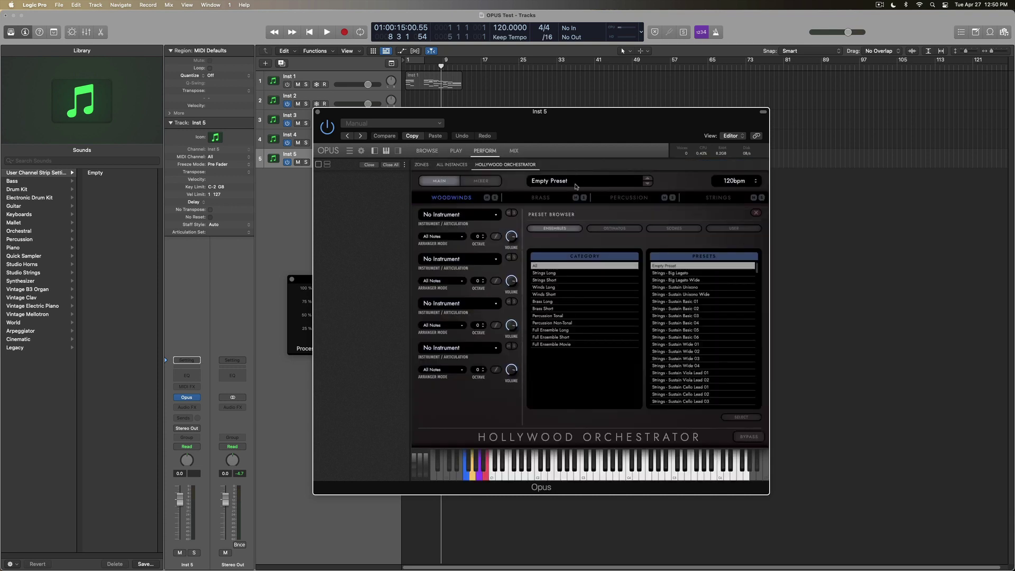
click(569, 316)
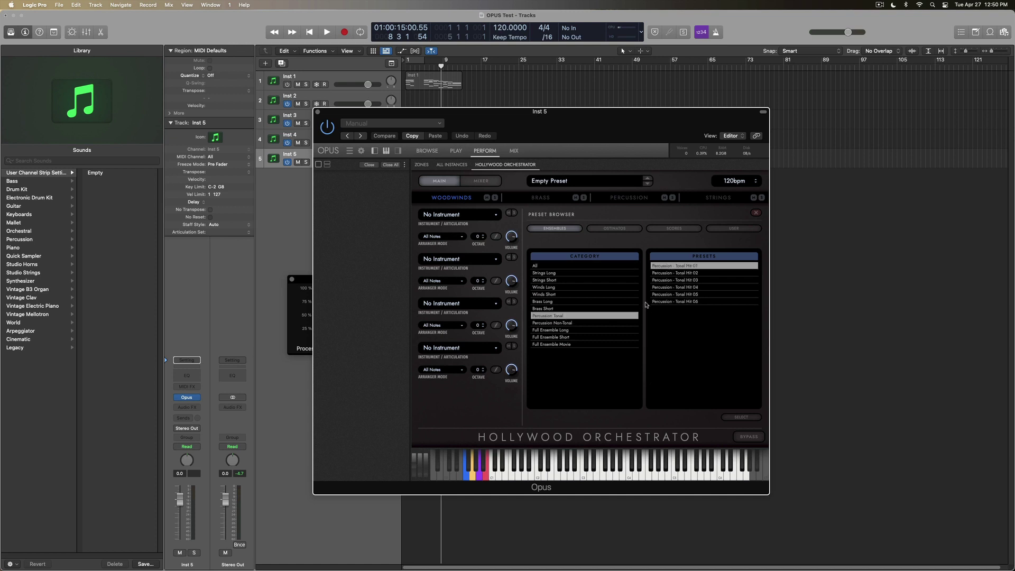
double_click(673, 266)
Close Inst 5's Opus window and apply 8 (4 High Performance Cores) Processing Threads in Audio preferences
click(317, 112)
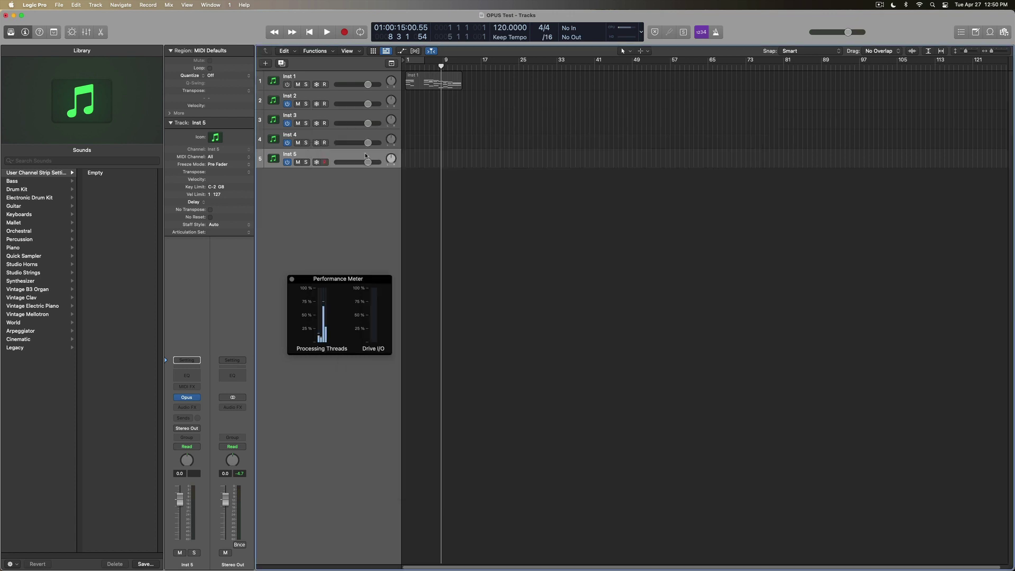
drag(344, 279, 615, 216)
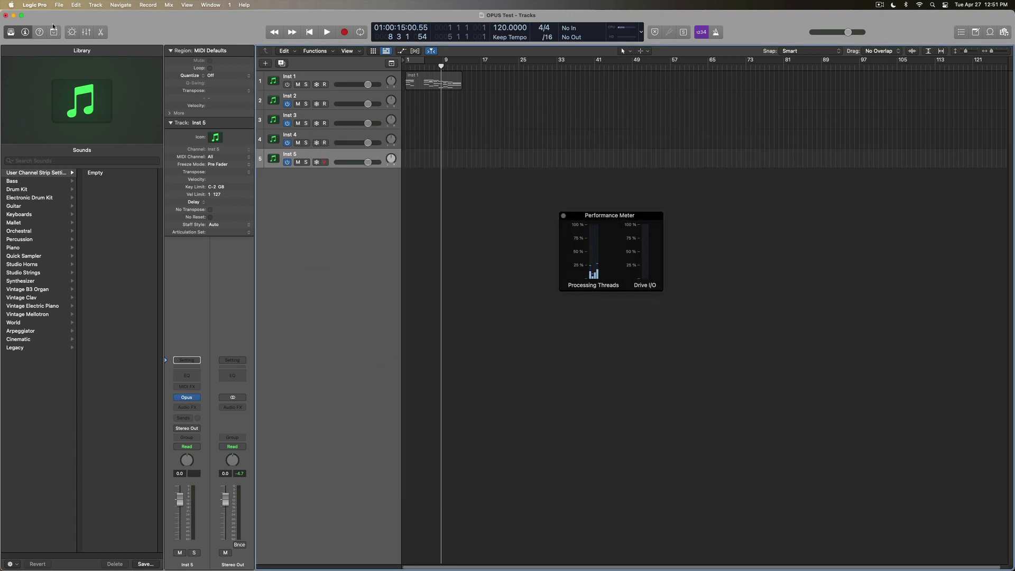
click(35, 5)
mouse_move(80, 29)
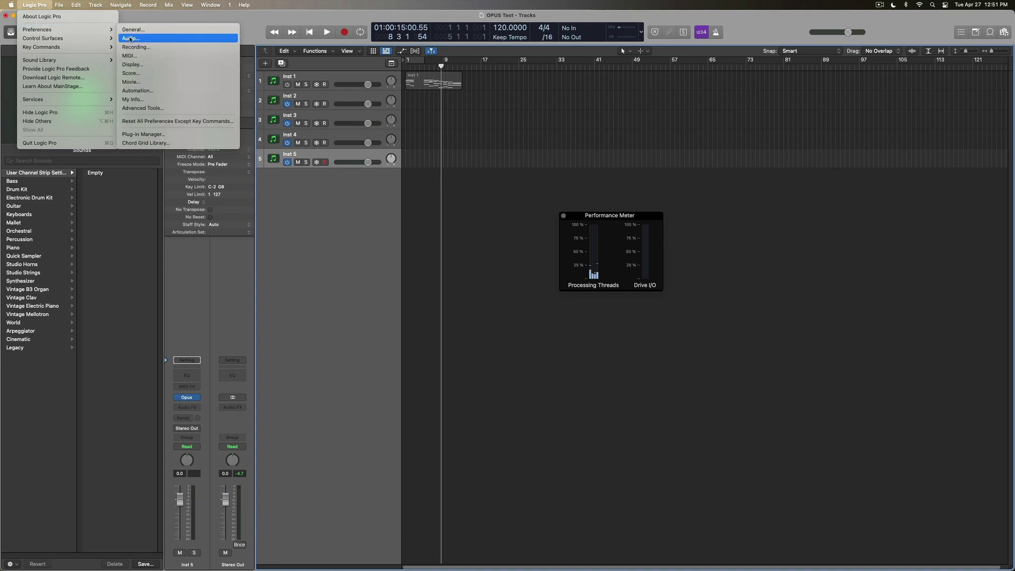
click(131, 39)
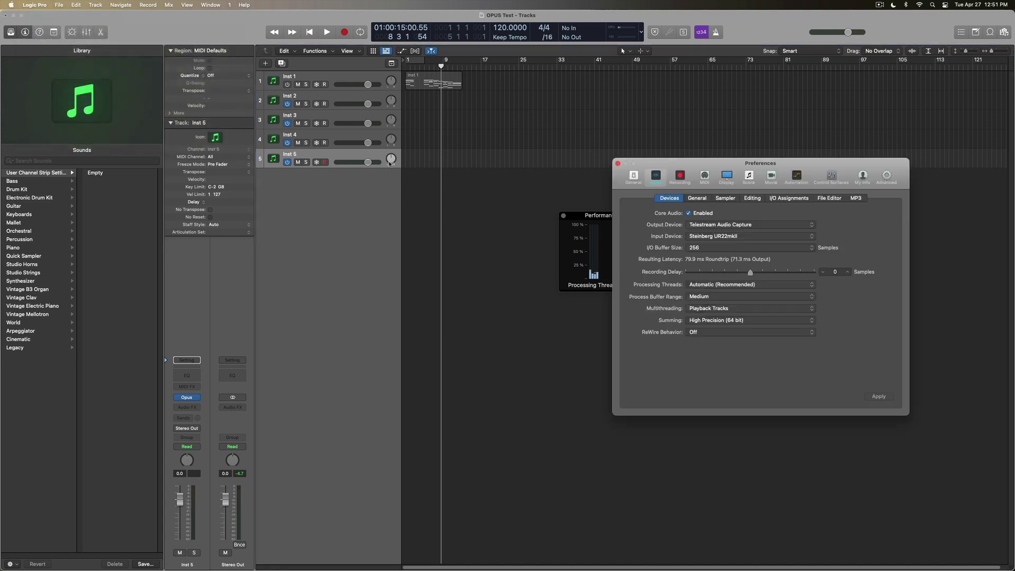
click(709, 285)
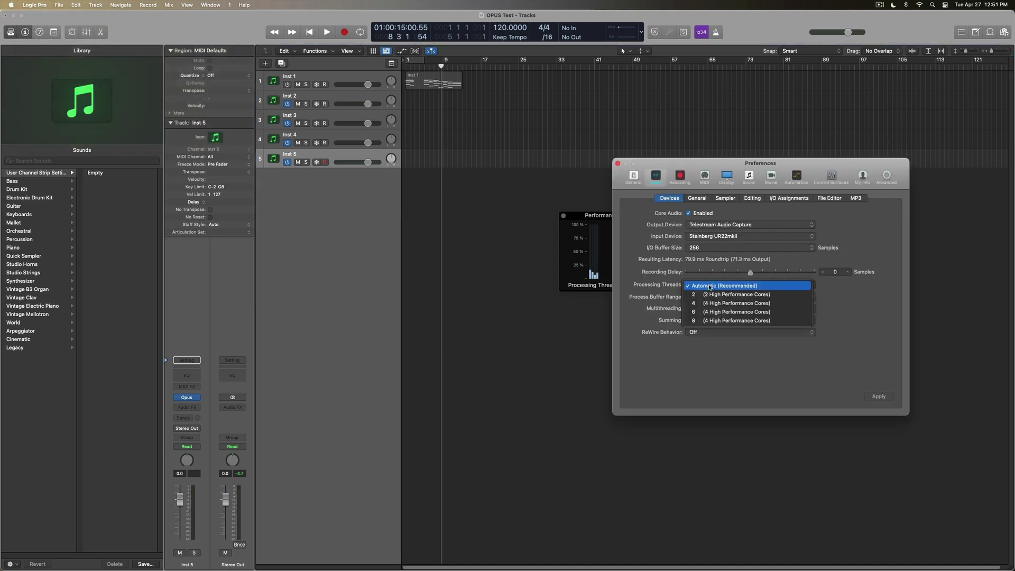
click(717, 320)
click(876, 397)
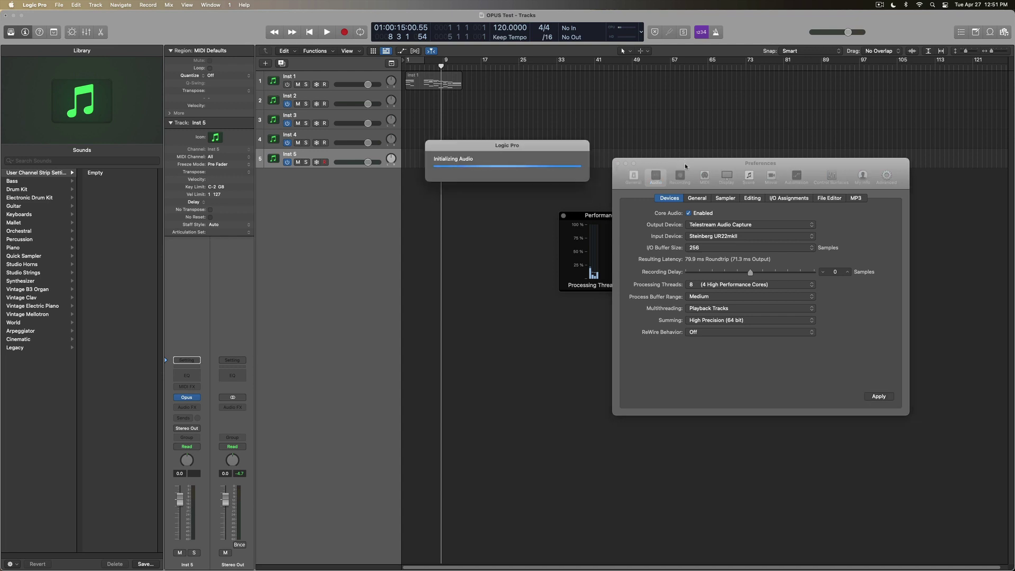
click(617, 163)
Nudge the Performance Meter up-left and try arming Inst 4, then Inst 1
drag(631, 218, 598, 212)
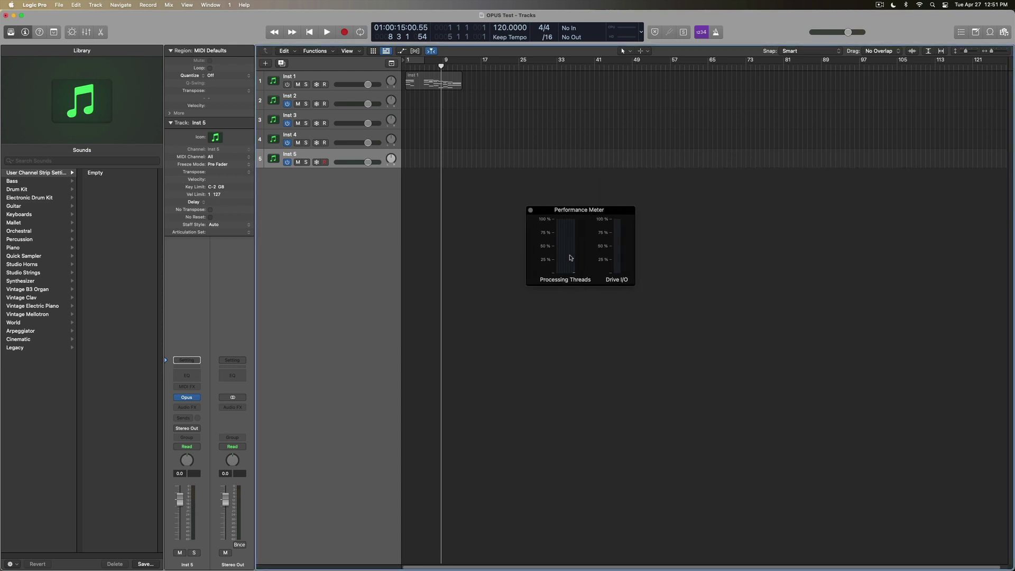
click(340, 135)
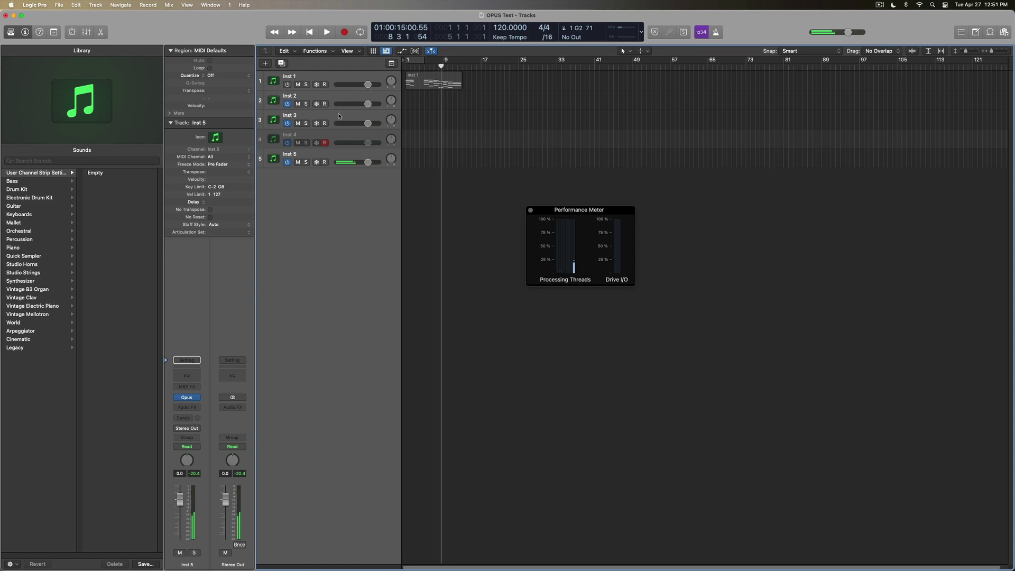
click(340, 136)
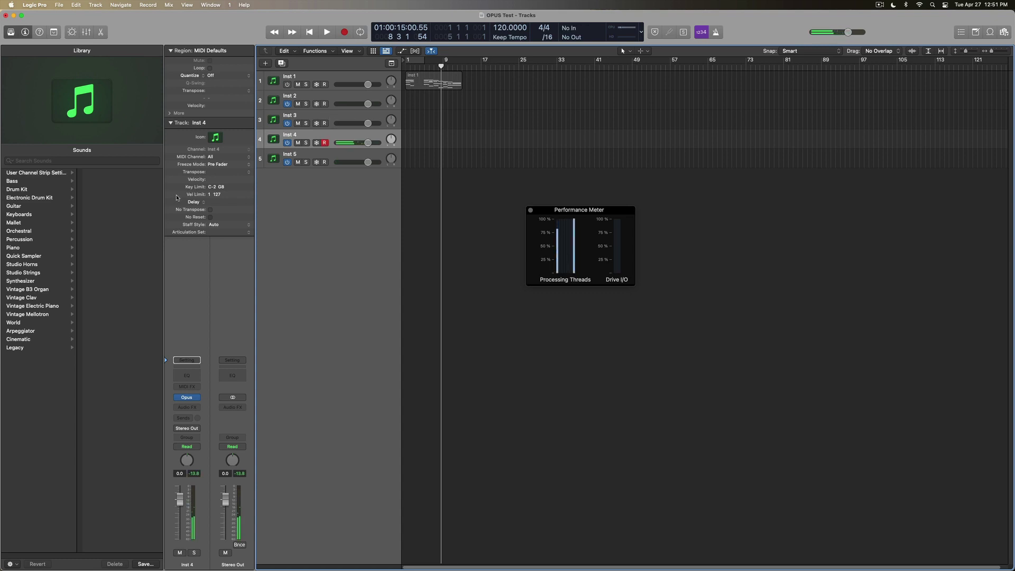
click(334, 79)
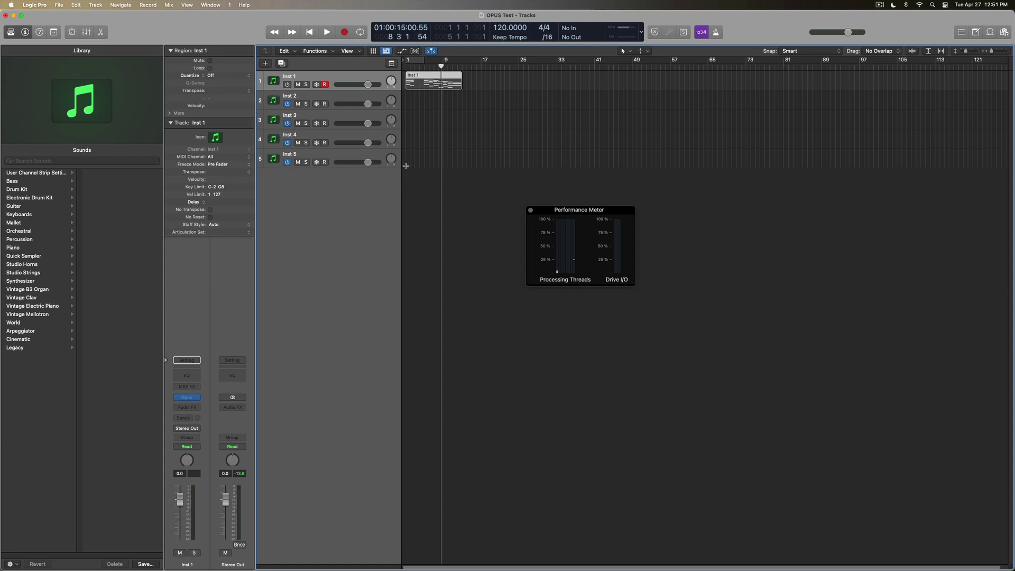
Settle on Inst 4 as the armed track after trying Inst 3, and switch on the metronome
click(340, 137)
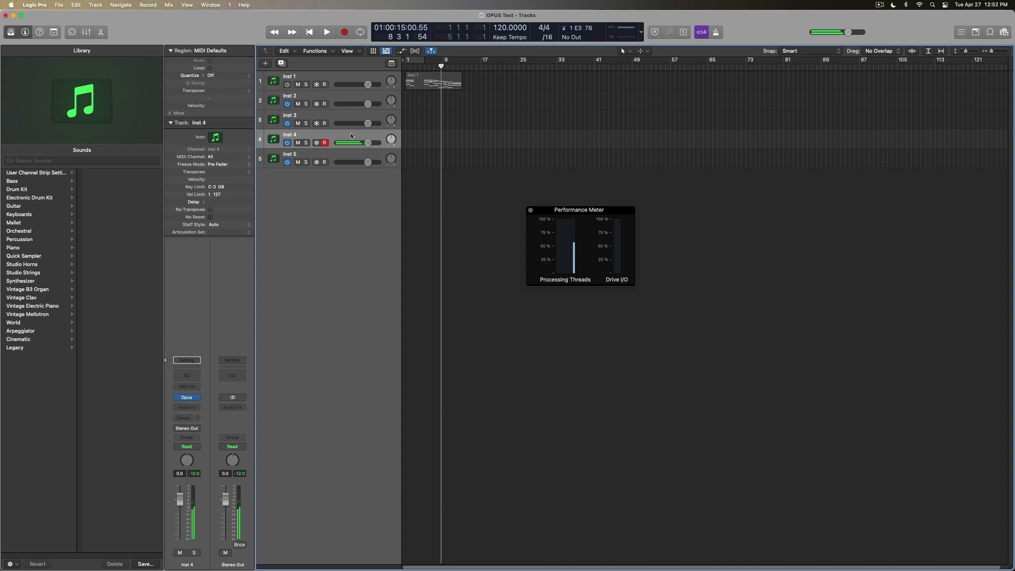
click(344, 119)
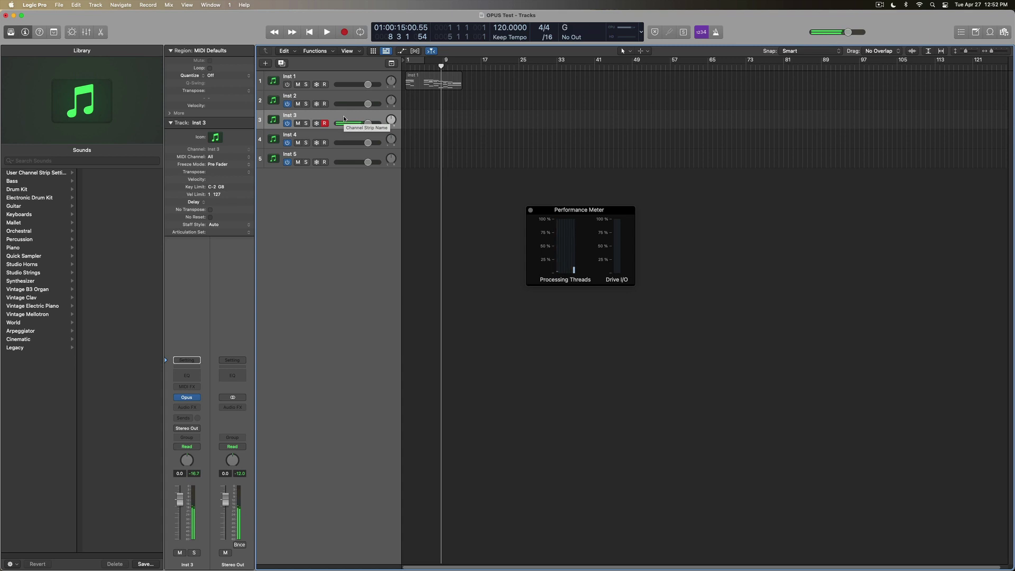
click(339, 140)
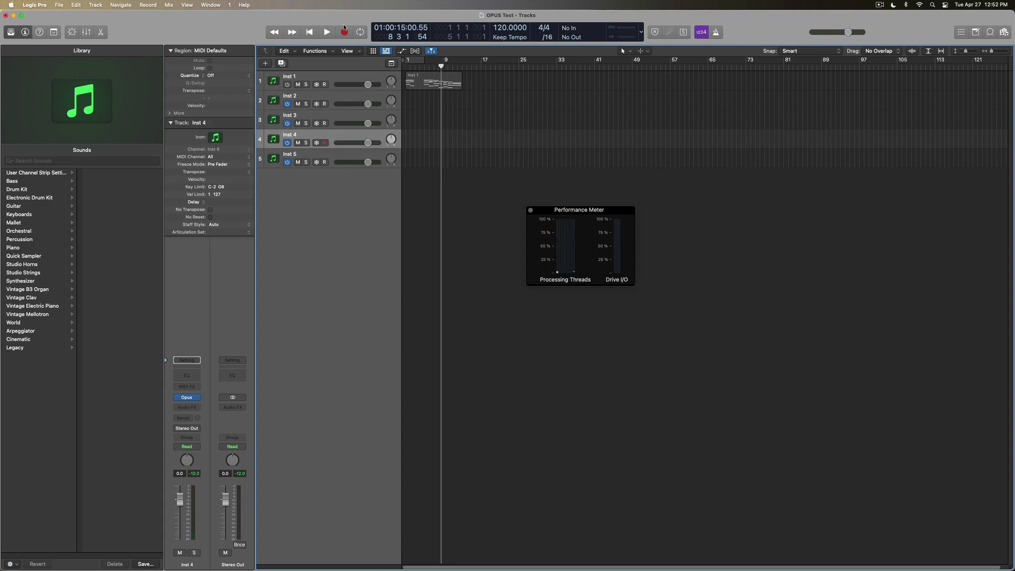
click(715, 31)
Record a short Inst 4 take, then arm Inst 3 with the playhead back at bar 9
click(345, 32)
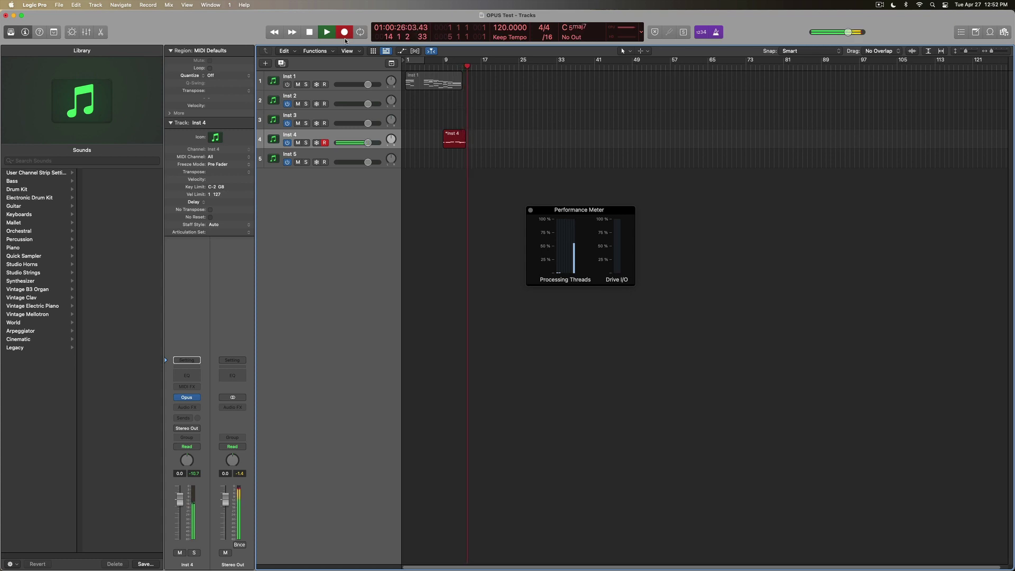
key(space)
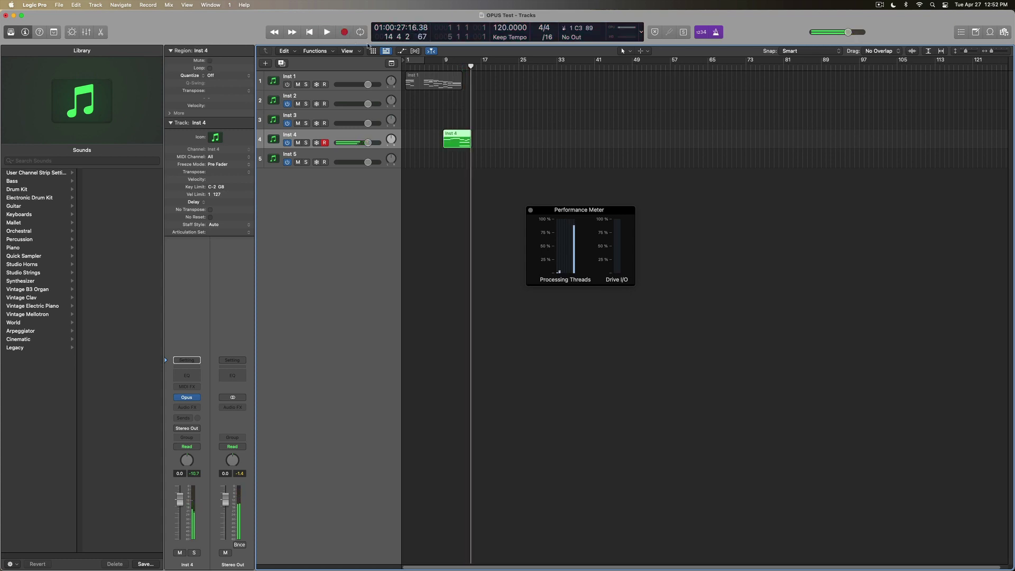
click(339, 117)
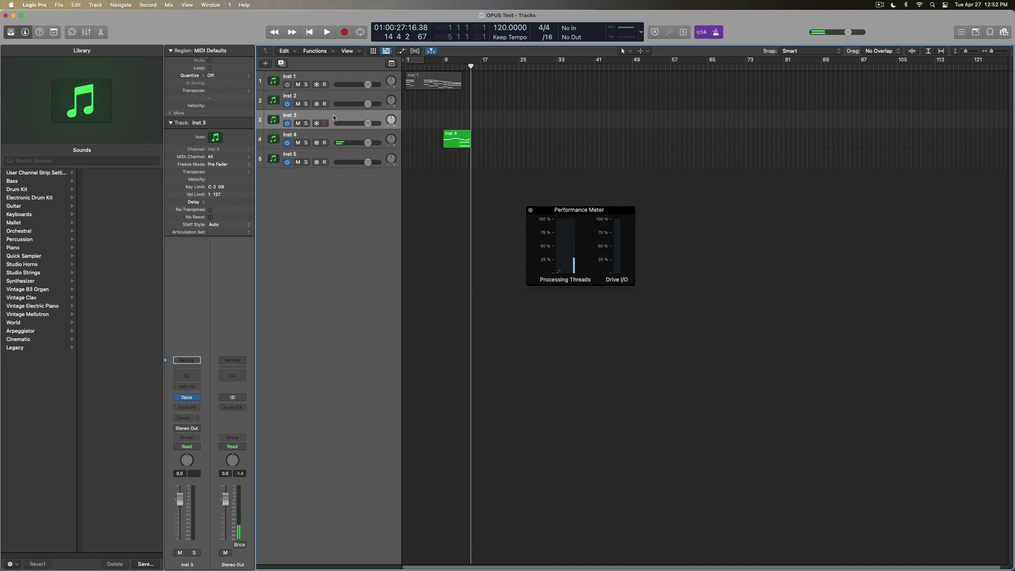
drag(447, 69, 443, 68)
Record a short Inst 3 take, return the playhead to bar 9 and arm Inst 2
click(345, 32)
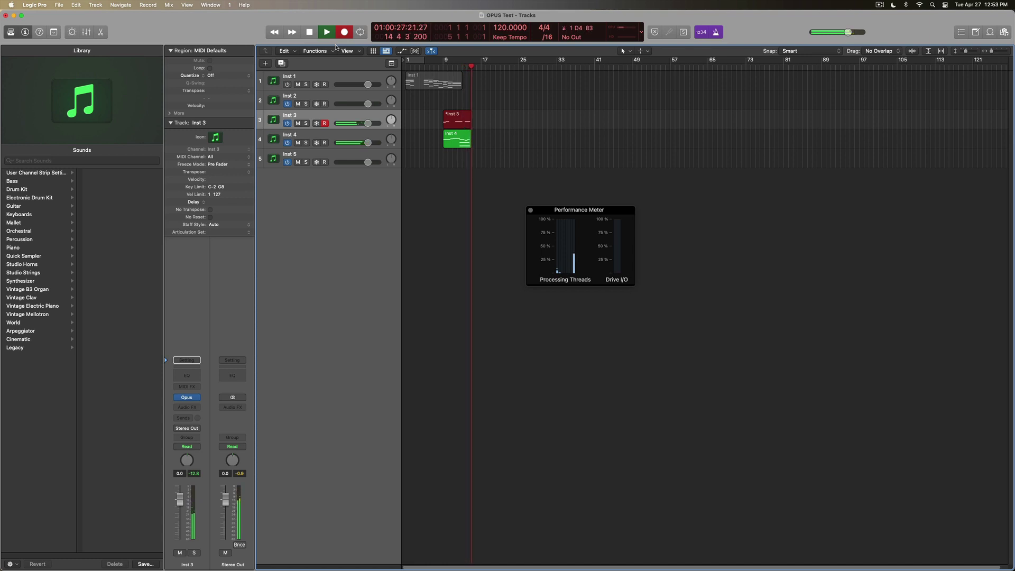
key(space)
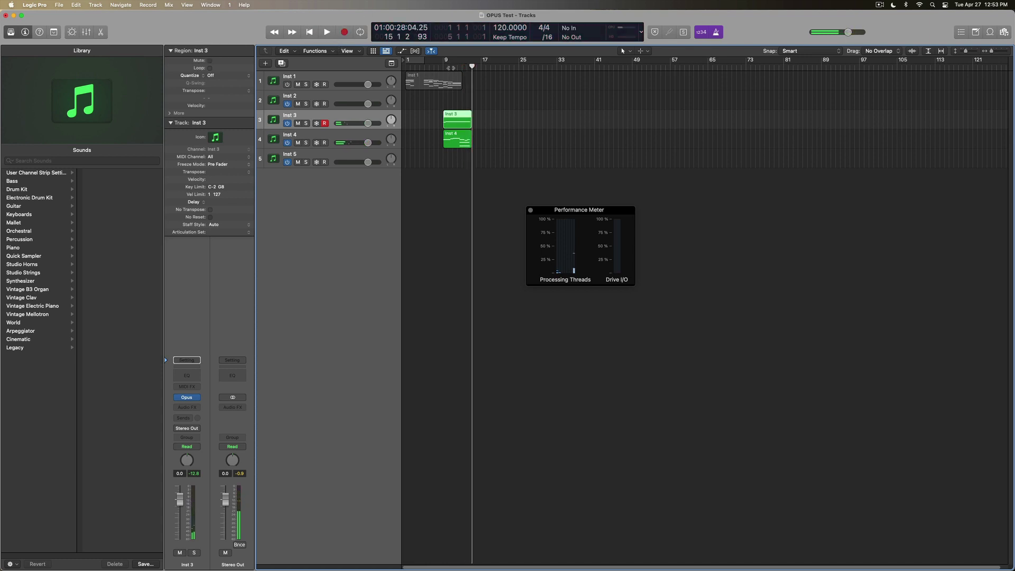
click(442, 66)
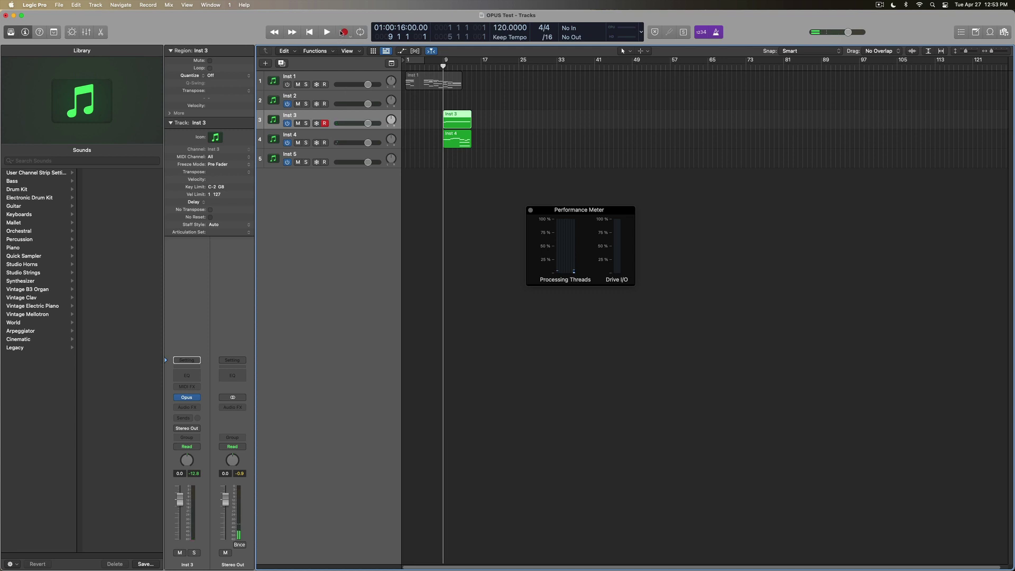
click(337, 93)
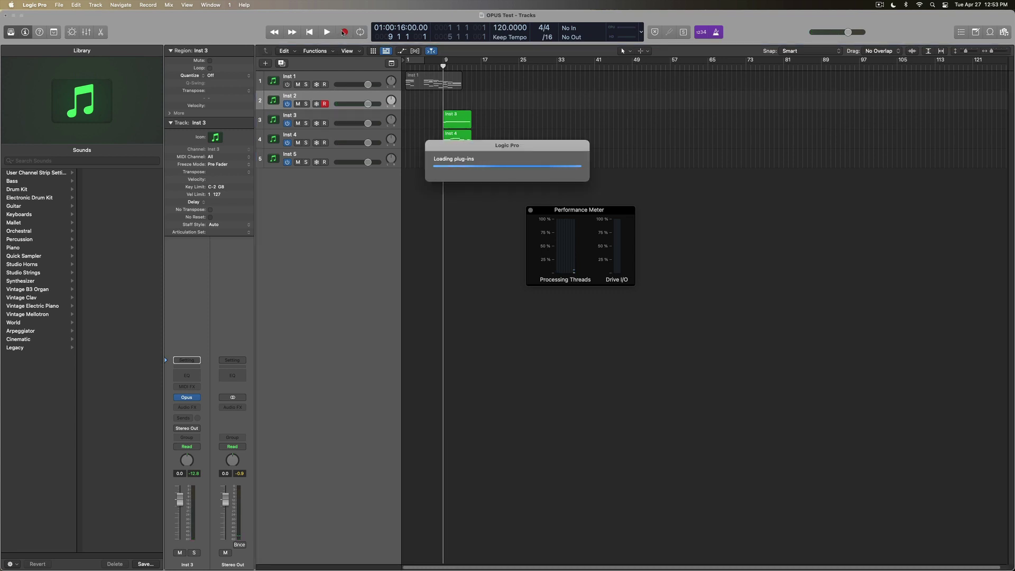
Record a short Inst 2 take with R, stop it, and return the playhead to bar 9
key(r)
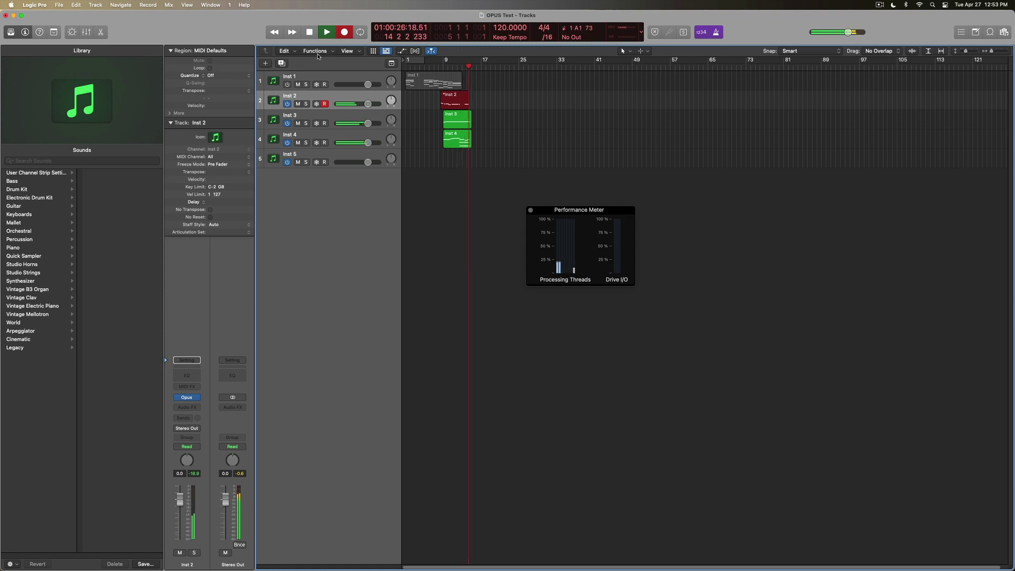
key(space)
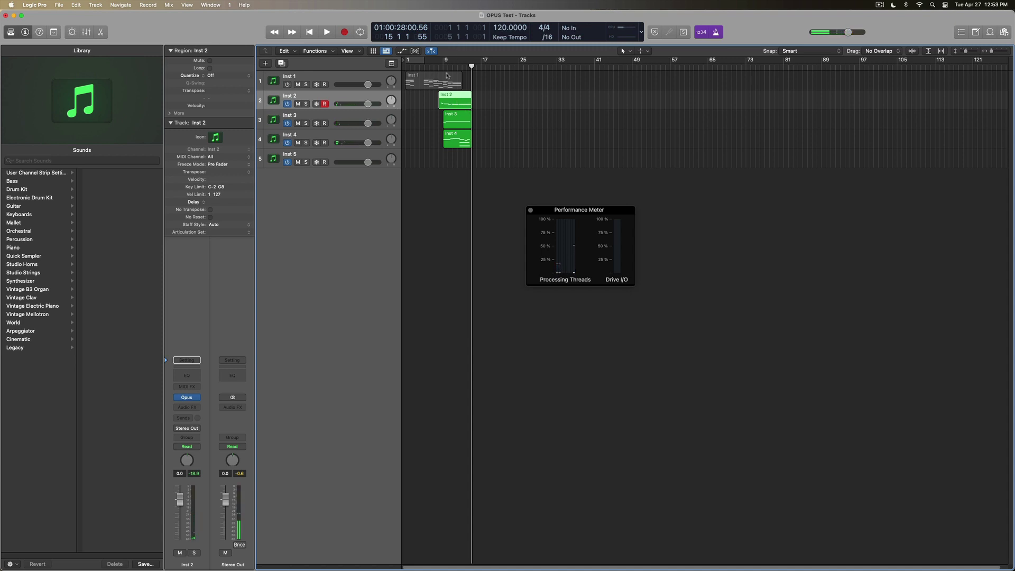
drag(458, 63, 443, 66)
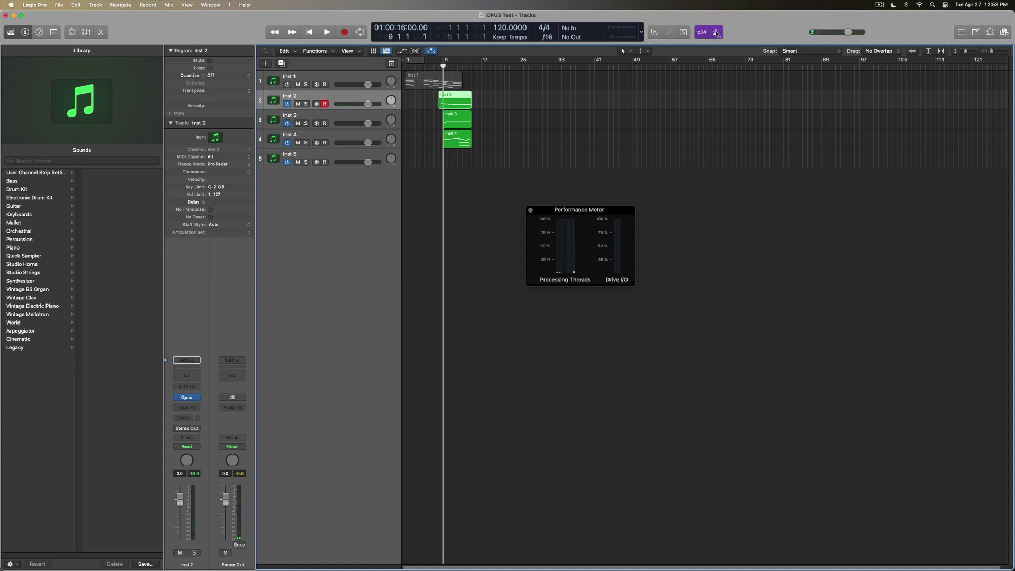
Select the Inst 2–4 regions and quantize them to 1/8 Note
drag(496, 156, 457, 106)
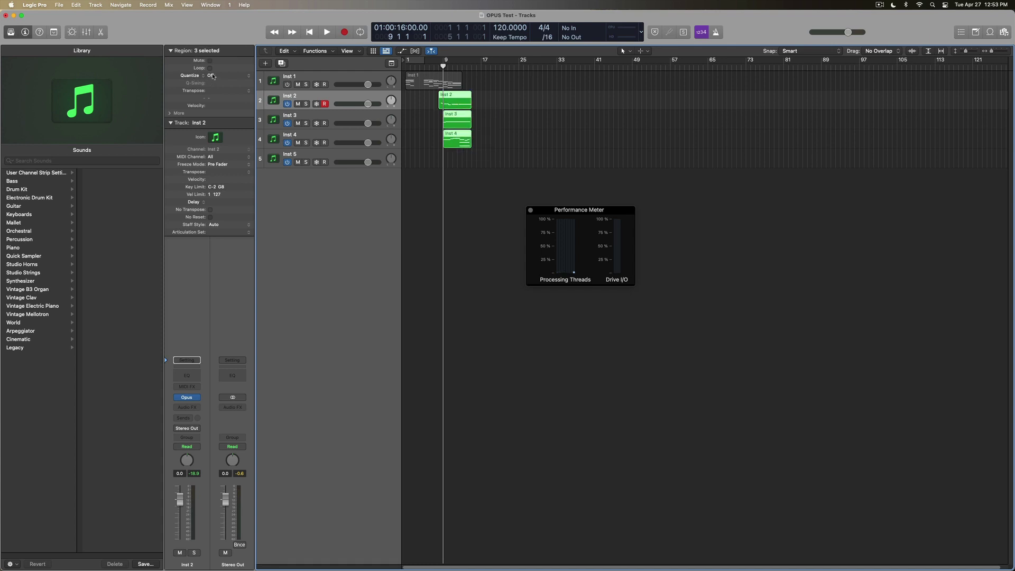
click(212, 77)
click(224, 113)
Play back the quantized regions and arm Inst 5
key(space)
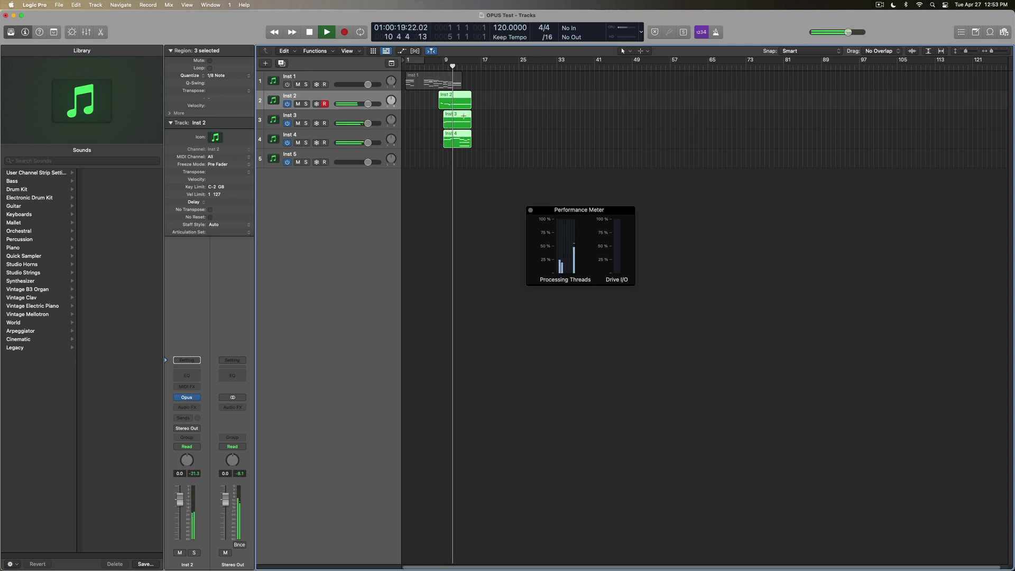
click(341, 157)
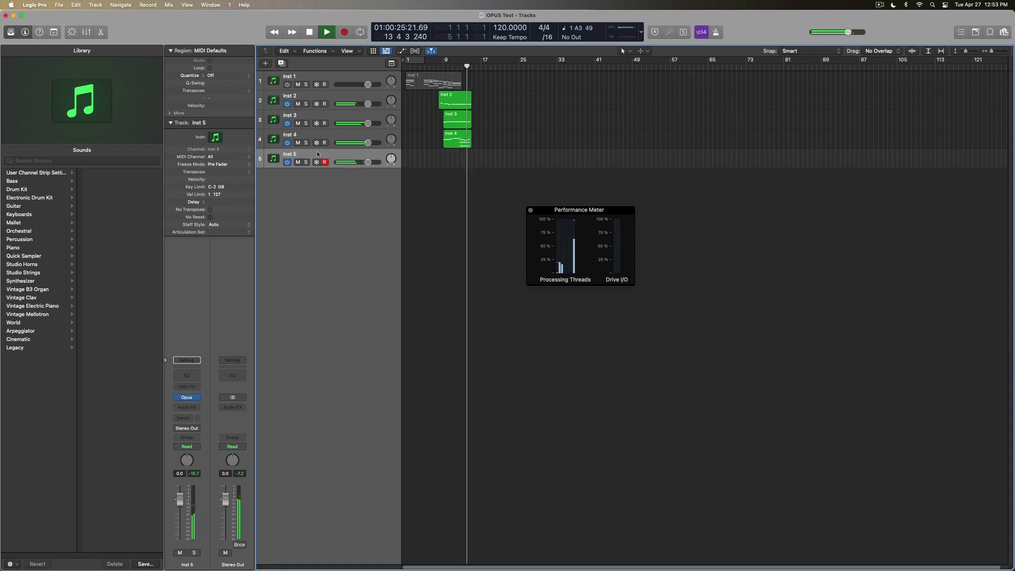
key(space)
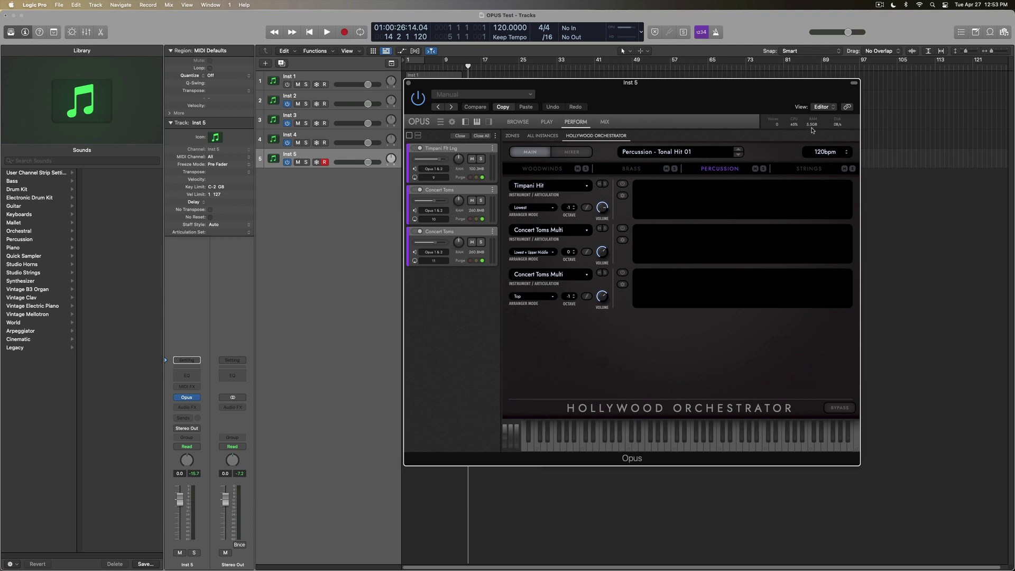
Drag the Inst 5 Opus window aside to reveal the regions, then close it
drag(708, 97, 803, 178)
drag(625, 162, 644, 152)
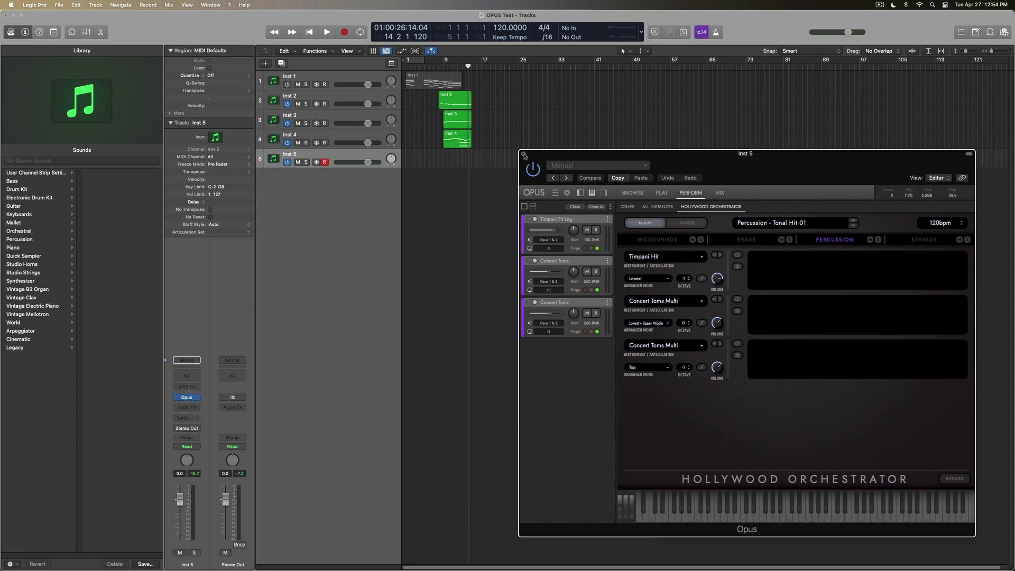
click(524, 155)
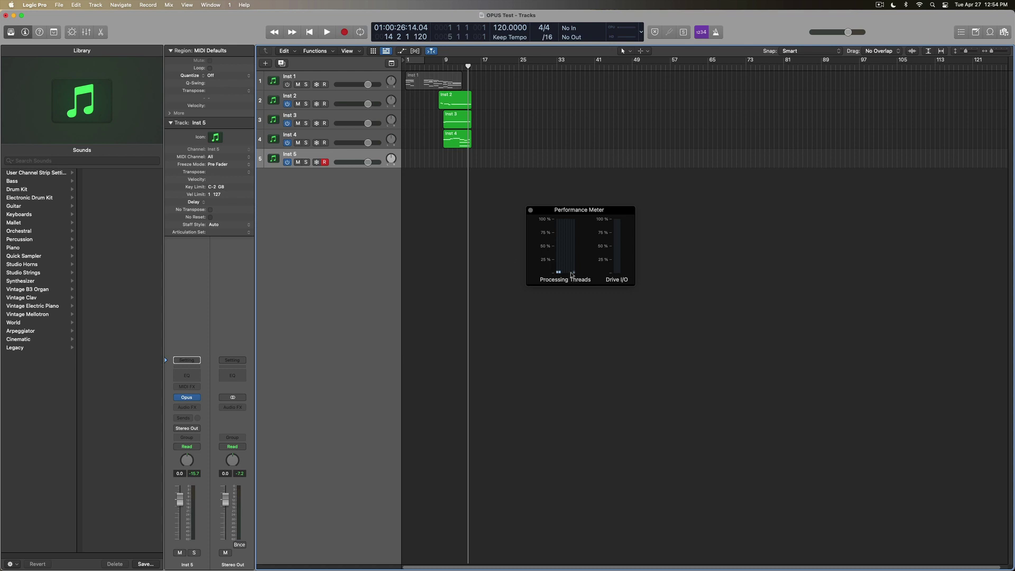
Arm Inst 2 and Inst 3 in turn, opening and closing each one's Opus instrument
click(334, 102)
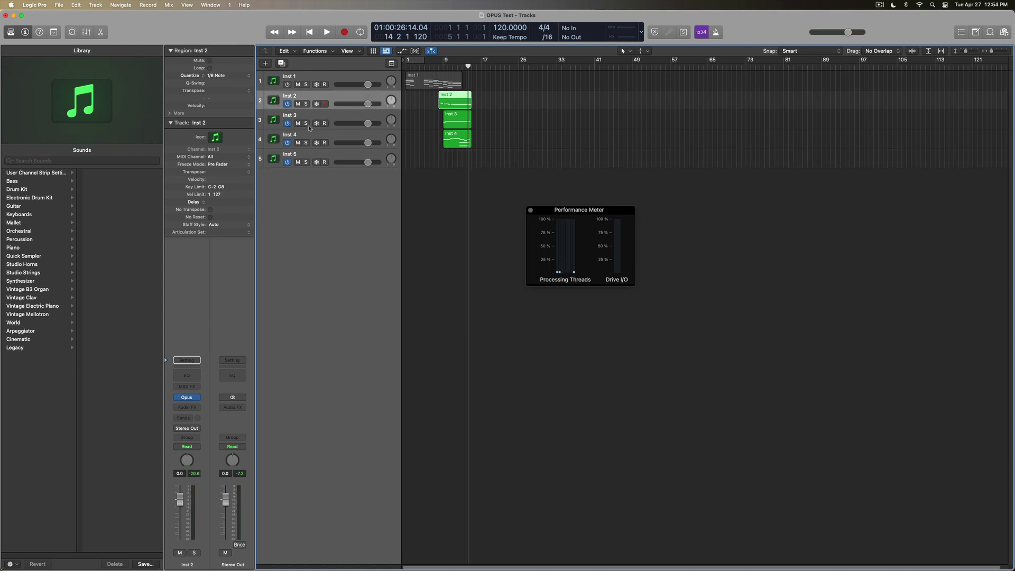
click(188, 399)
click(317, 111)
click(319, 118)
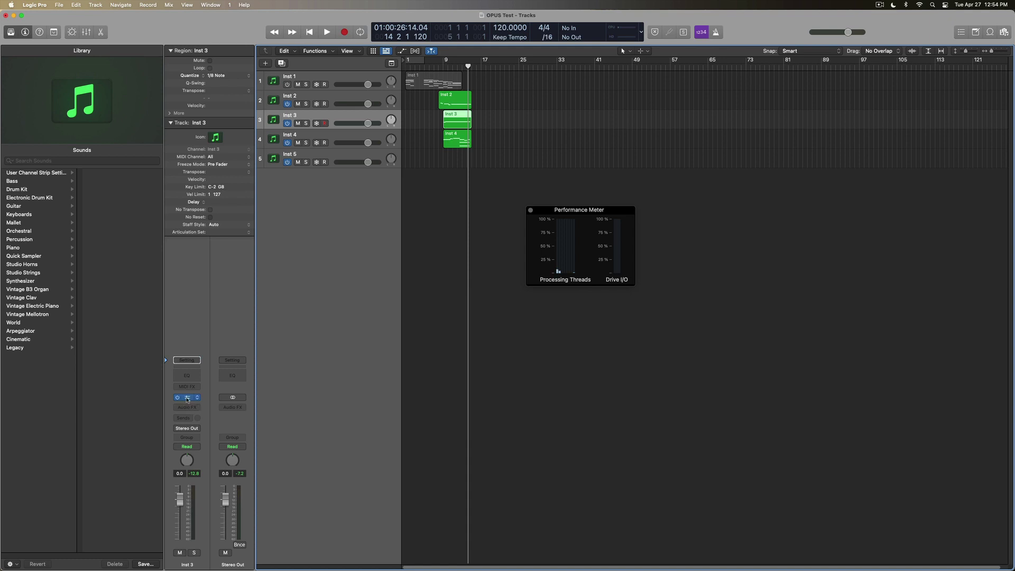
click(186, 397)
click(317, 111)
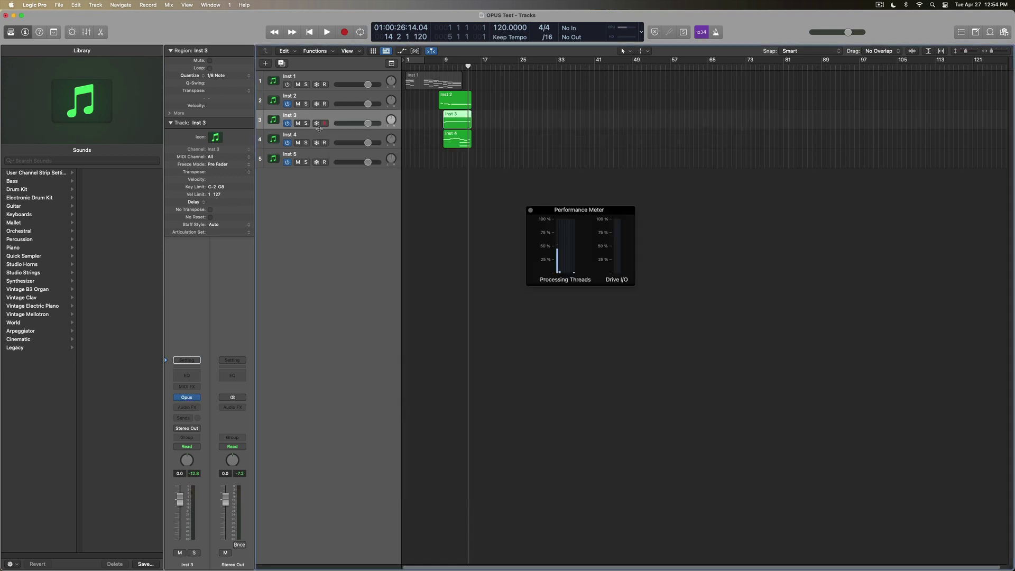
Arm Inst 4, open and close its Opus instrument, and move the playhead to bar 8
click(319, 135)
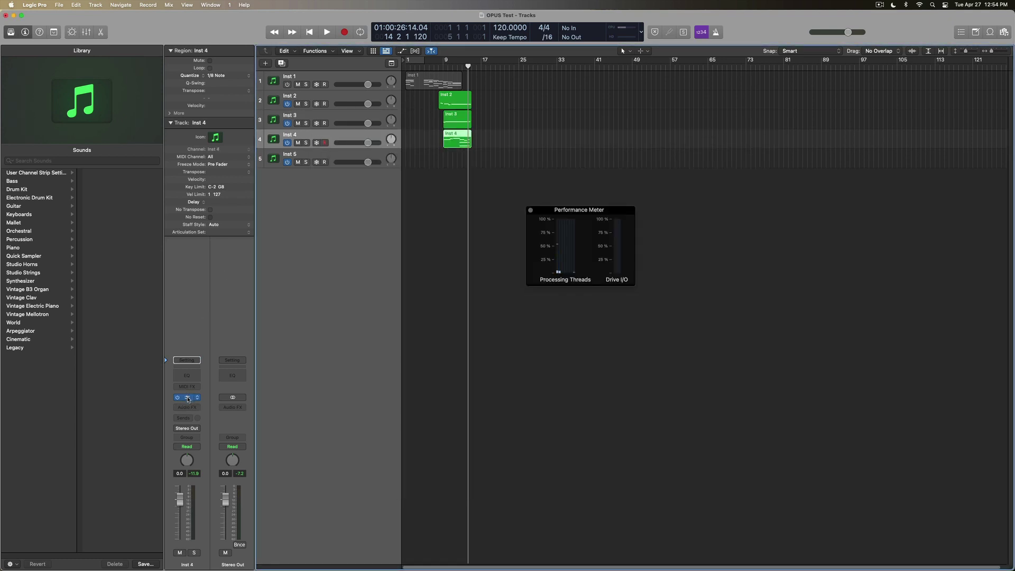
click(186, 397)
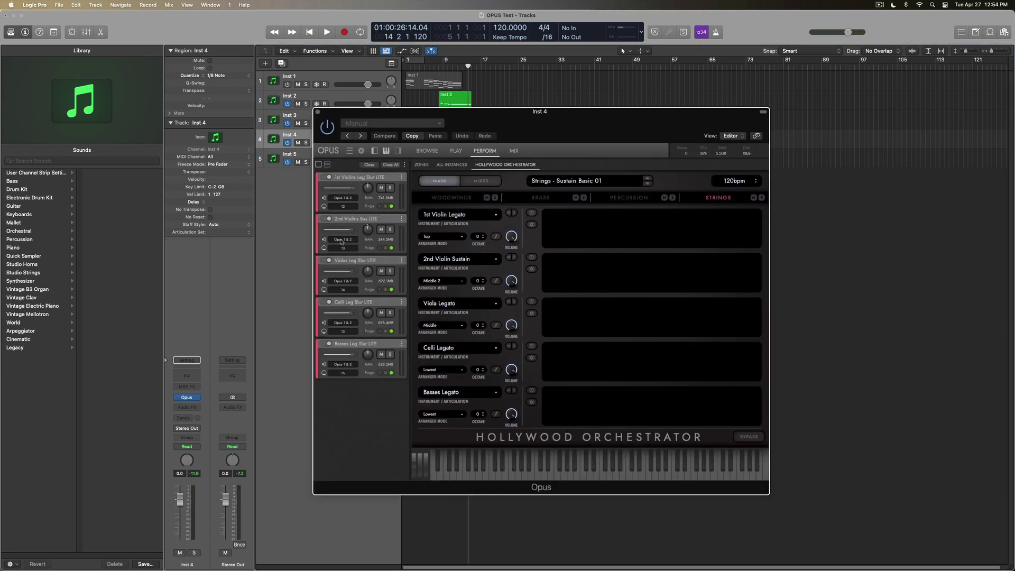
click(319, 111)
click(452, 67)
drag(452, 67, 438, 67)
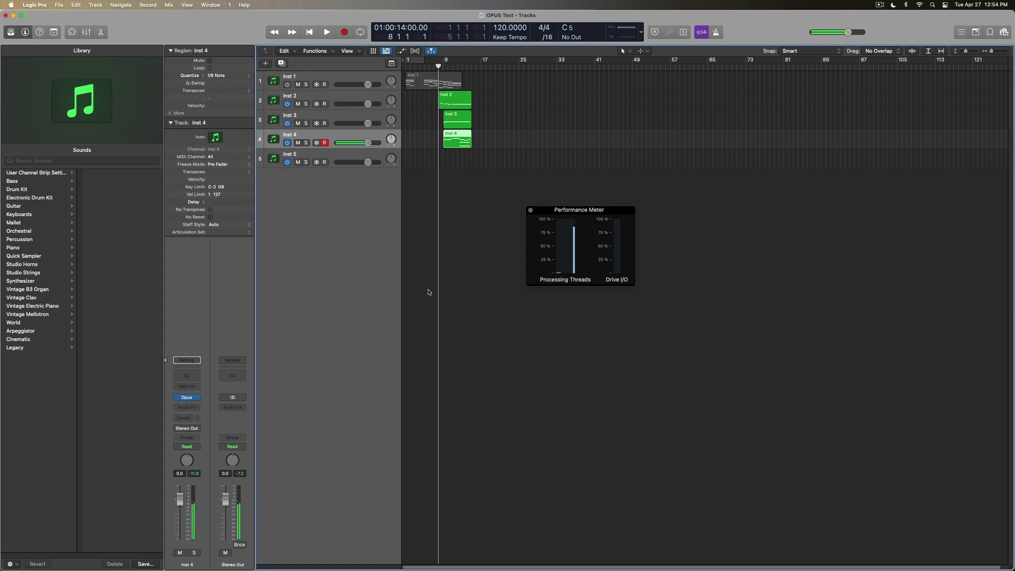
Pick a new I/O Buffer Size in the Audio preferences and close Preferences
click(34, 5)
mouse_move(53, 30)
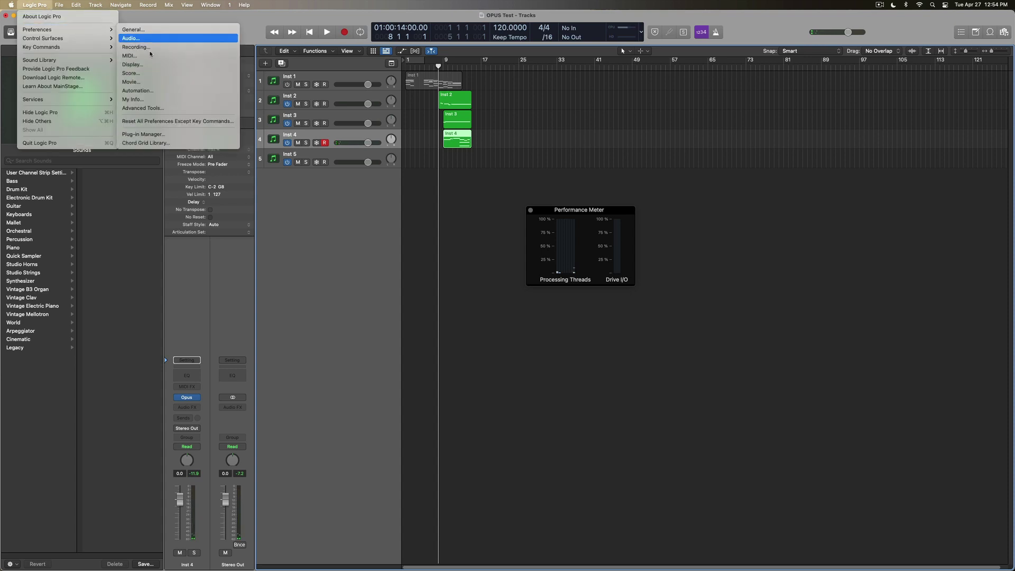
key(Return)
click(717, 248)
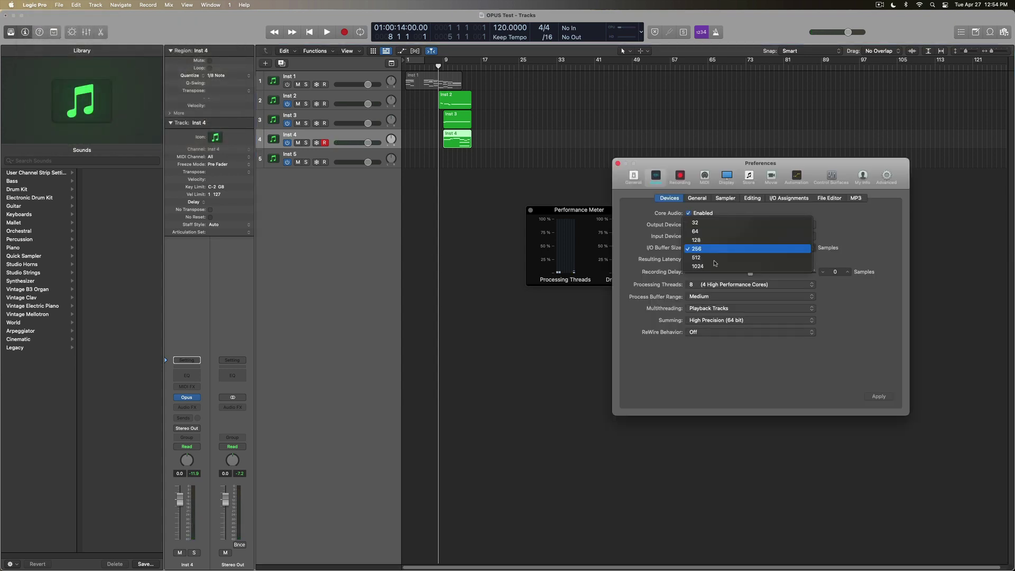
click(696, 240)
click(618, 163)
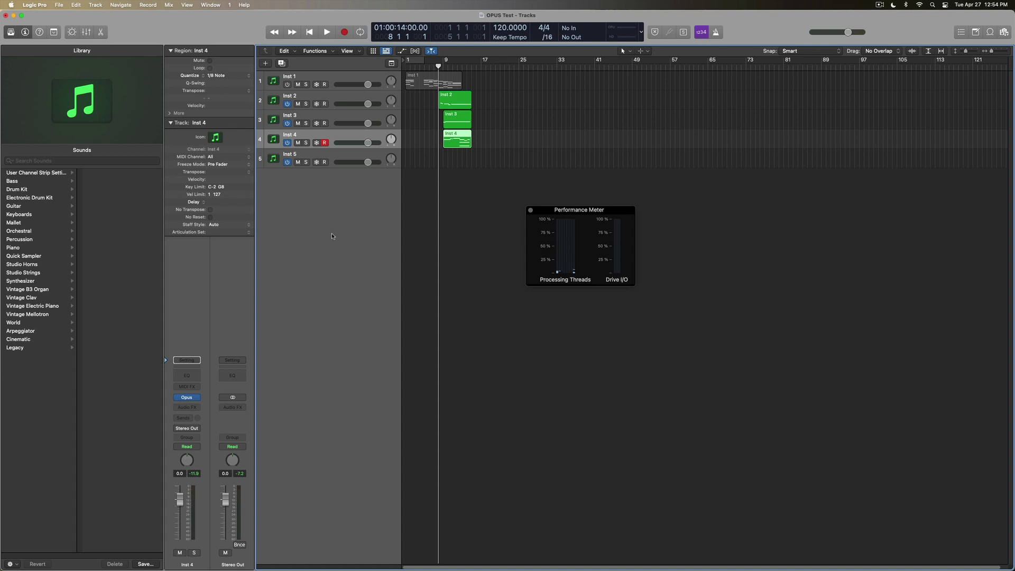
Move the Performance Meter up and left so it sits just beneath the five tracks
drag(549, 211, 465, 178)
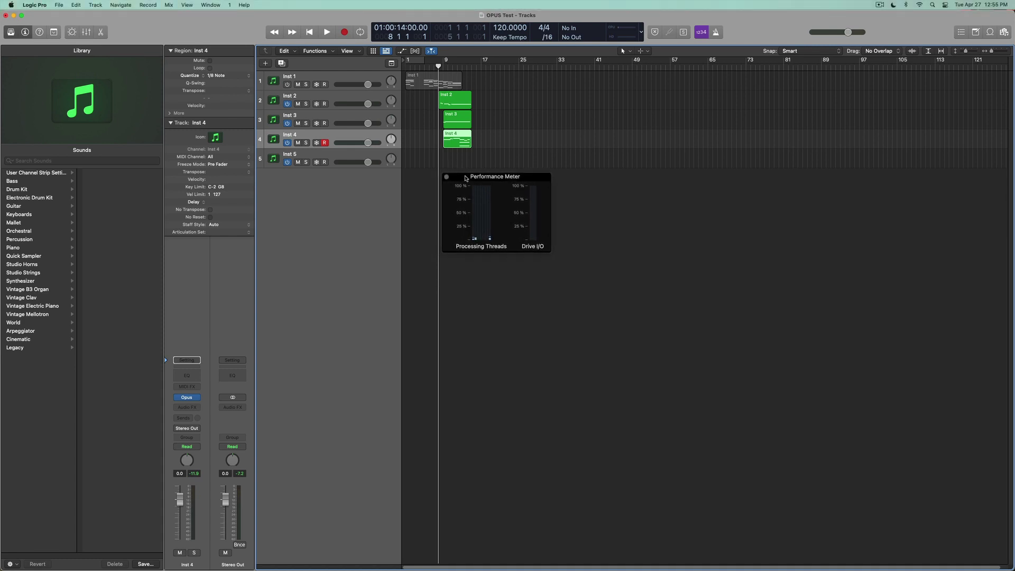